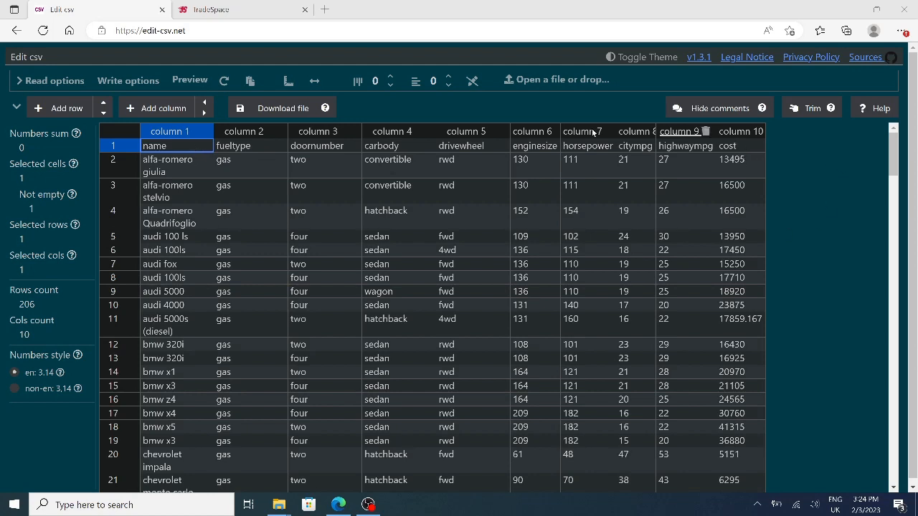
Switch to the TradeSpace page and open the CarPrice.csv data file from Downloads.
{"action": "left_click", "coordinate": [228, 14]}
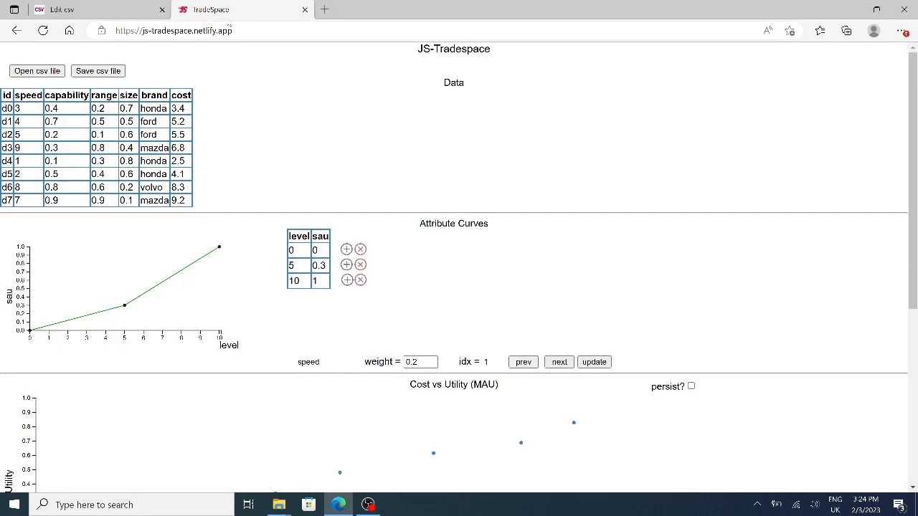
{"action": "left_click", "coordinate": [40, 72]}
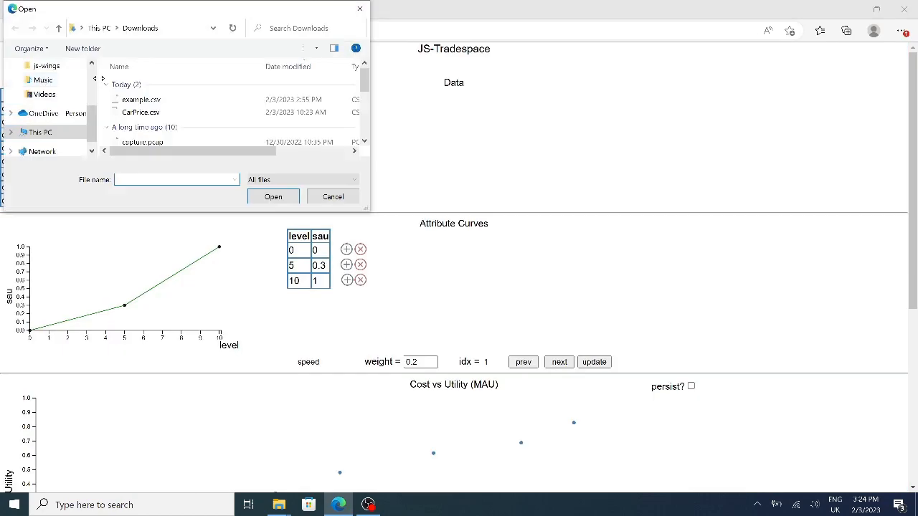
{"action": "left_click", "coordinate": [140, 112]}
{"action": "left_click", "coordinate": [265, 198]}
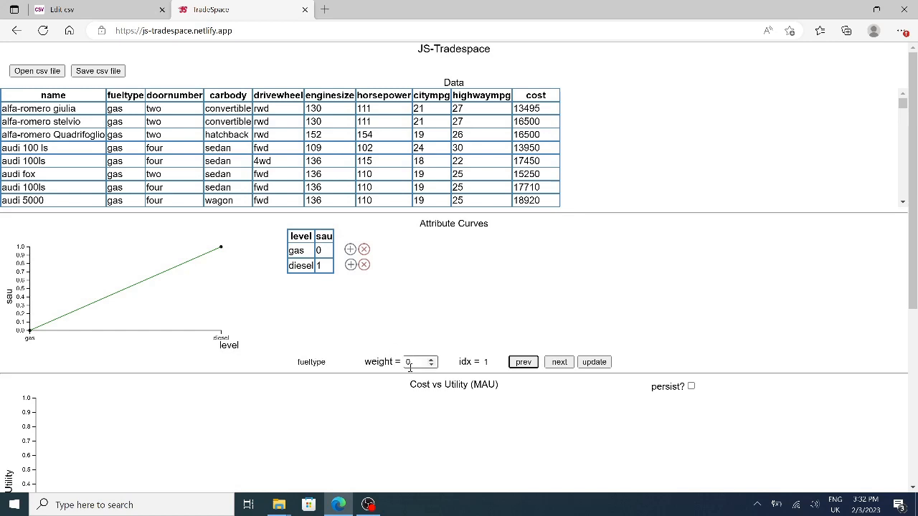
Look through the default attribute curves that follow fueltype, including doornumber and carbody.
{"action": "left_click", "coordinate": [561, 362]}
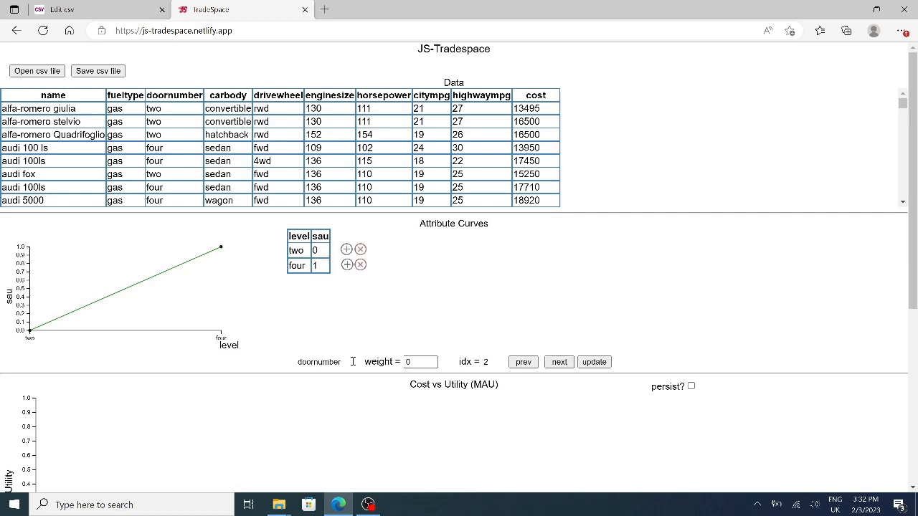
{"action": "left_click", "coordinate": [559, 363]}
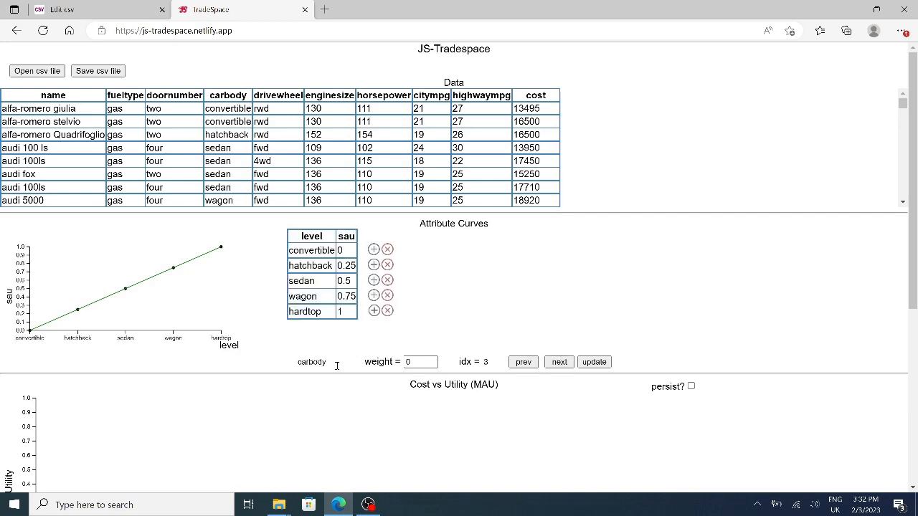
{"action": "left_click", "coordinate": [559, 362]}
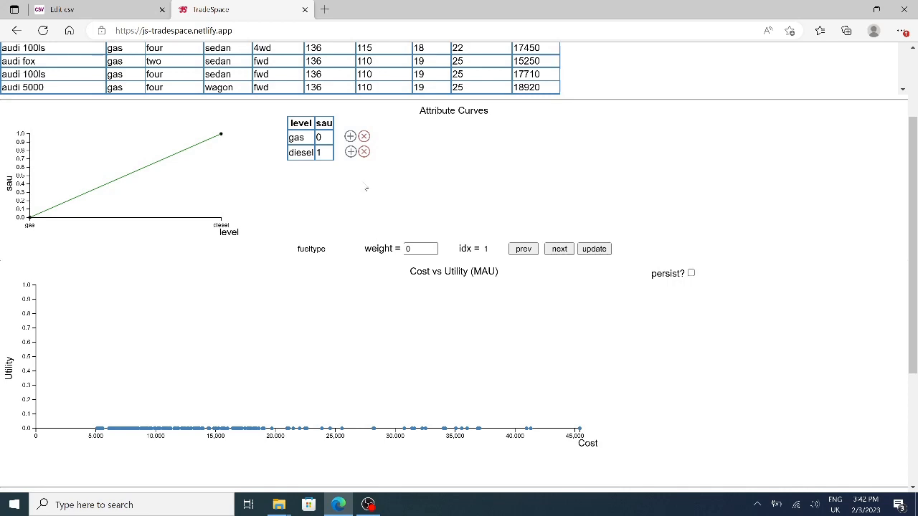
Set the fueltype attribute's weight to 0.05 and update the cost vs utility plot.
{"action": "left_click", "coordinate": [422, 250]}
{"action": "type", "text": "0.05"}
{"action": "left_click", "coordinate": [601, 252]}
Give the doornumber attribute a weight of 0.15 and update the plot.
{"action": "left_click", "coordinate": [564, 249]}
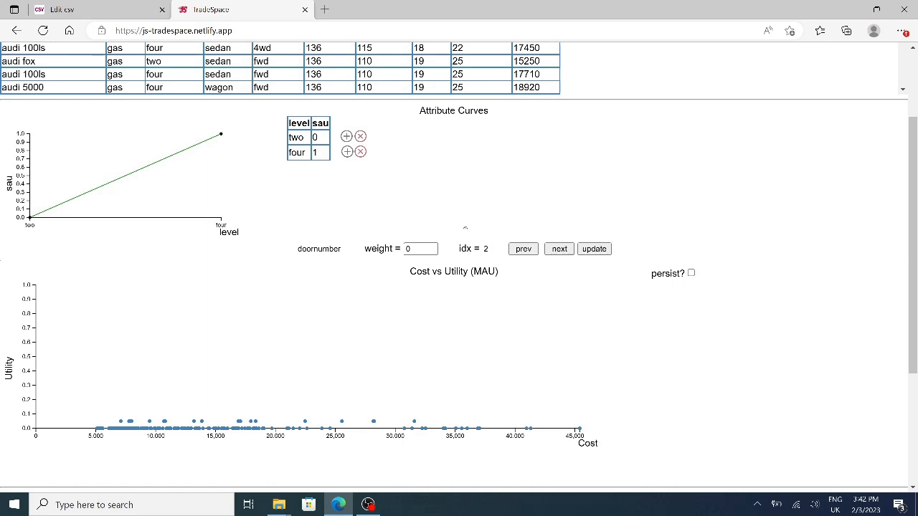
{"action": "left_click", "coordinate": [419, 250]}
{"action": "type", "text": "0.15"}
{"action": "left_click", "coordinate": [600, 252]}
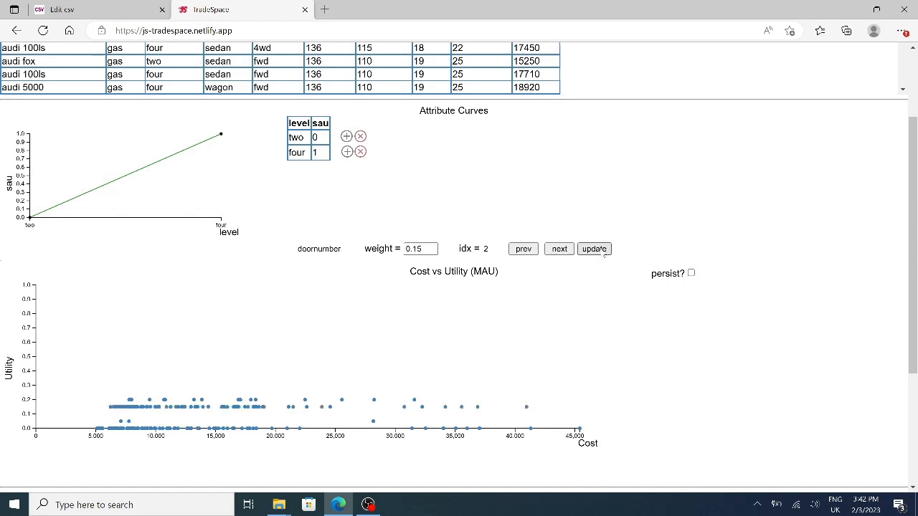
In the carbody attribute curve, set the sau to 1 for hatchback and 0.8 for sedan.
{"action": "left_click", "coordinate": [560, 250]}
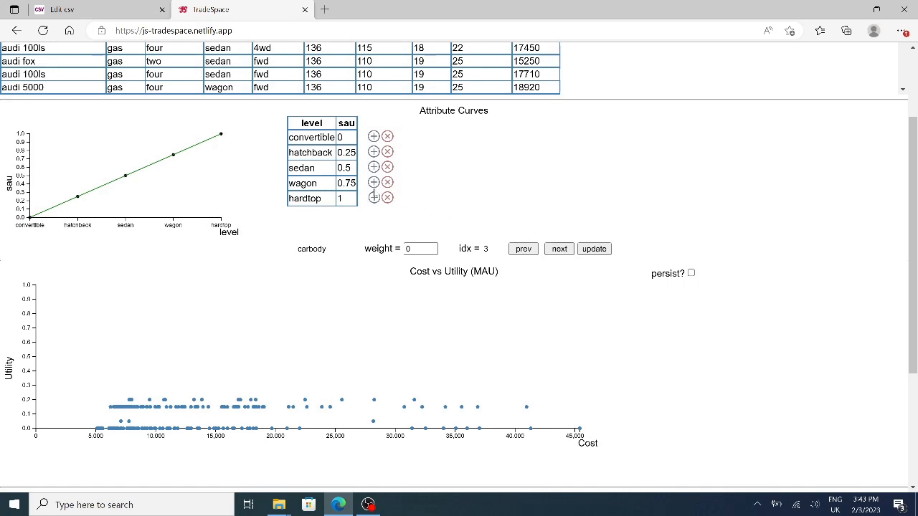
{"action": "left_click", "coordinate": [347, 153]}
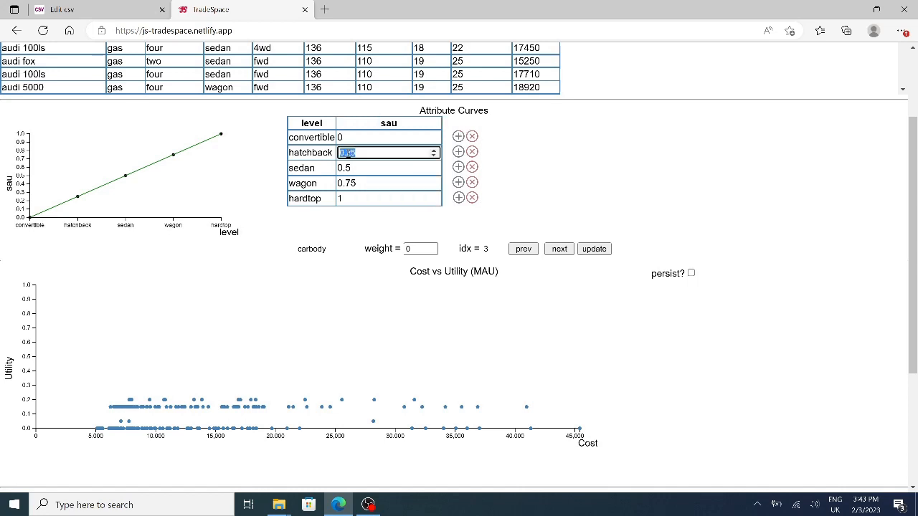
{"action": "type", "text": "1"}
{"action": "left_click", "coordinate": [355, 169]}
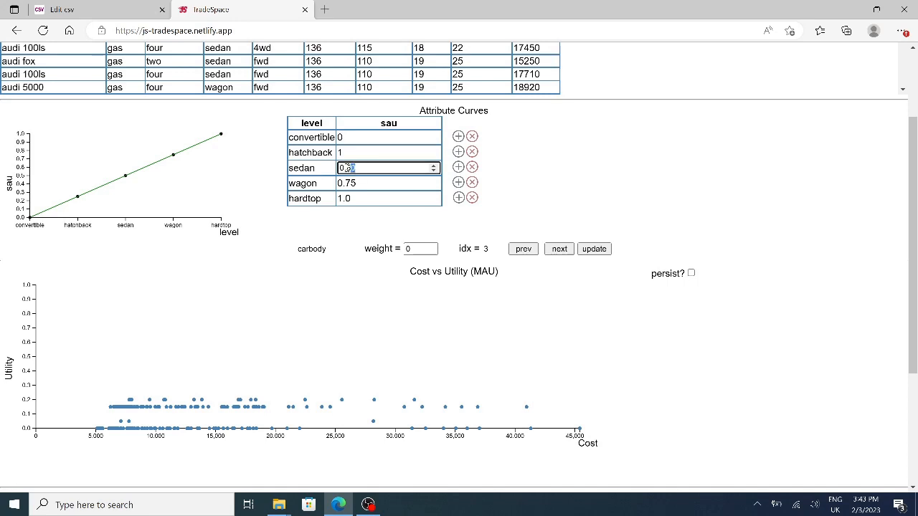
{"action": "left_click_drag", "start_coordinate": [356, 169], "coordinate": [338, 168]}
{"action": "type", "text": "0.8"}
Set the sau of both wagon and hardtop to 0 in the carbody curve.
{"action": "left_click", "coordinate": [366, 185]}
{"action": "left_click", "coordinate": [348, 179]}
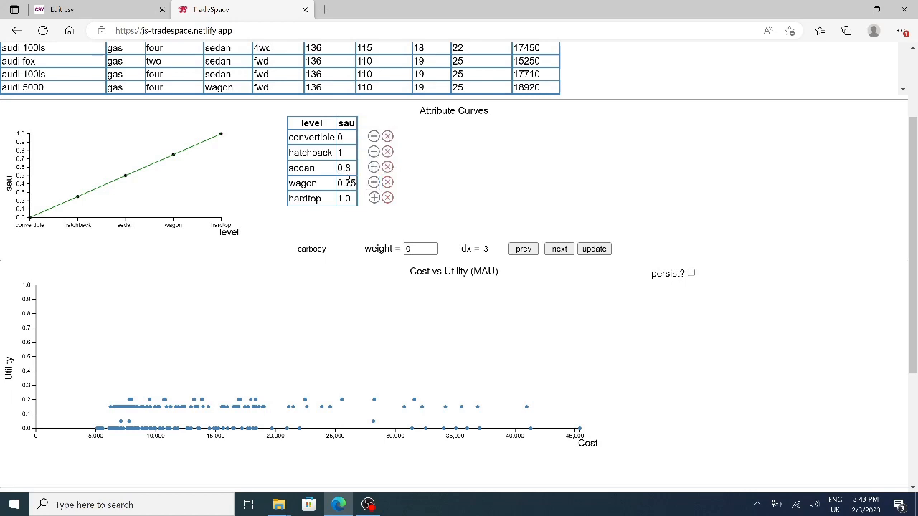
{"action": "double_click", "coordinate": [348, 182]}
{"action": "type", "text": "0"}
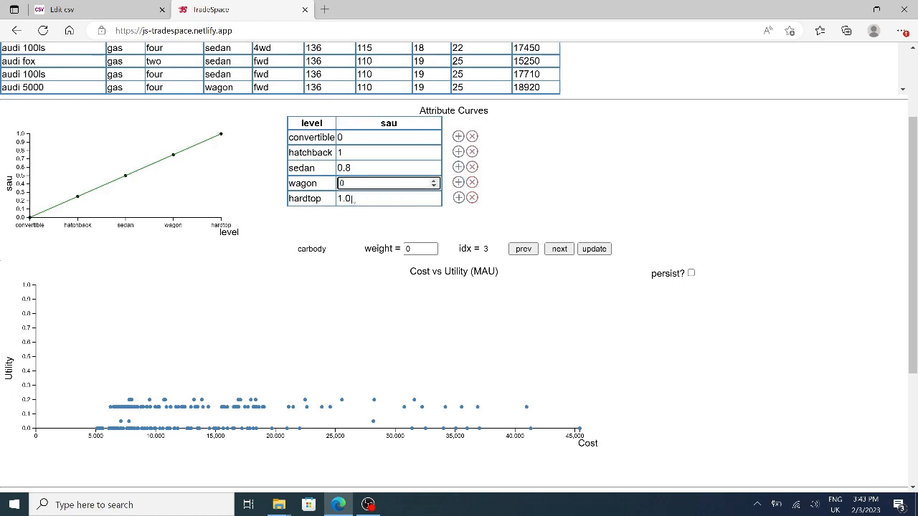
{"action": "double_click", "coordinate": [350, 198]}
{"action": "double_click", "coordinate": [350, 198]}
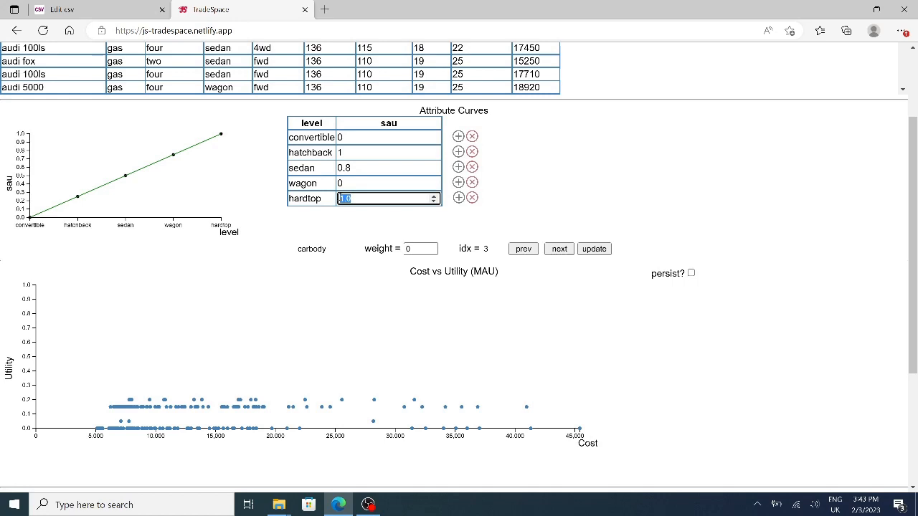
{"action": "type", "text": "0"}
{"action": "left_click", "coordinate": [405, 227]}
Set the carbody weight to 0.1 and update its curve and the utility plot.
{"action": "left_click", "coordinate": [415, 248]}
{"action": "type", "text": "0."}
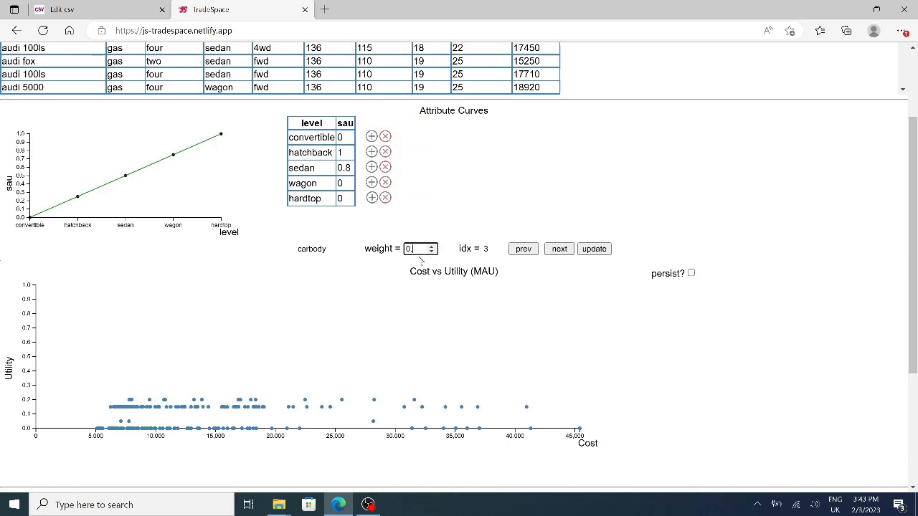
{"action": "type", "text": "1"}
{"action": "left_click", "coordinate": [502, 209]}
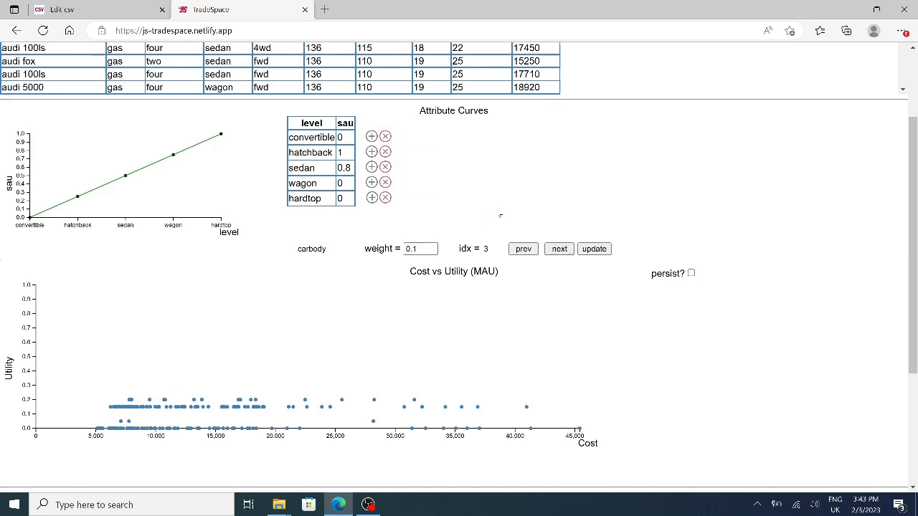
{"action": "left_click", "coordinate": [596, 251]}
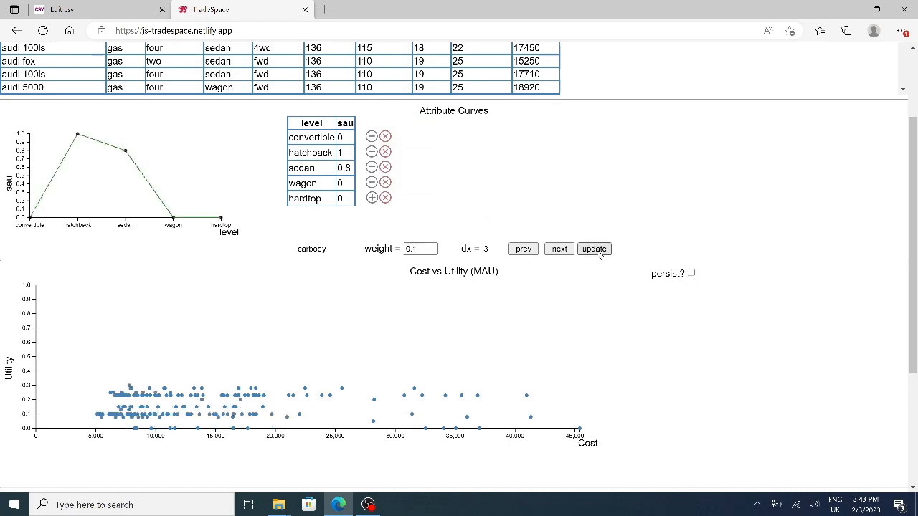
Go to the drivewheel attribute and set the sau of fwd to 1.
{"action": "left_click", "coordinate": [566, 251]}
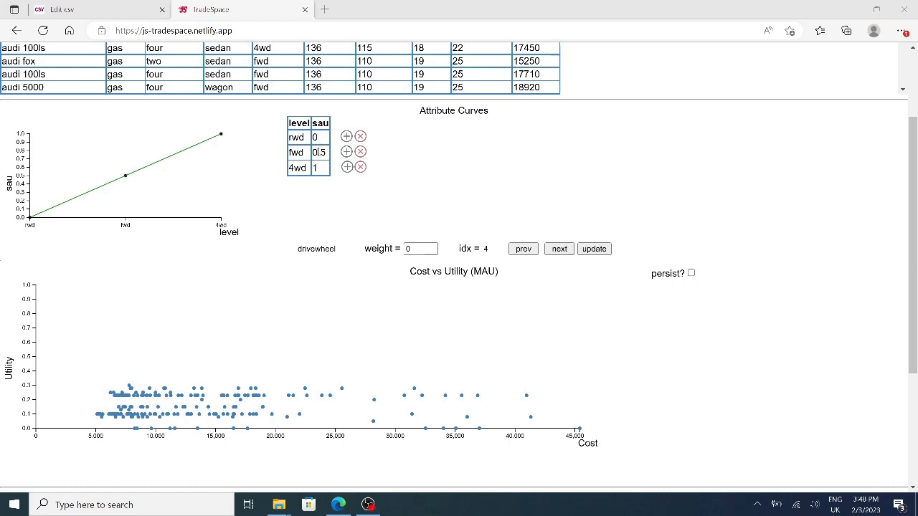
{"action": "left_click", "coordinate": [318, 152]}
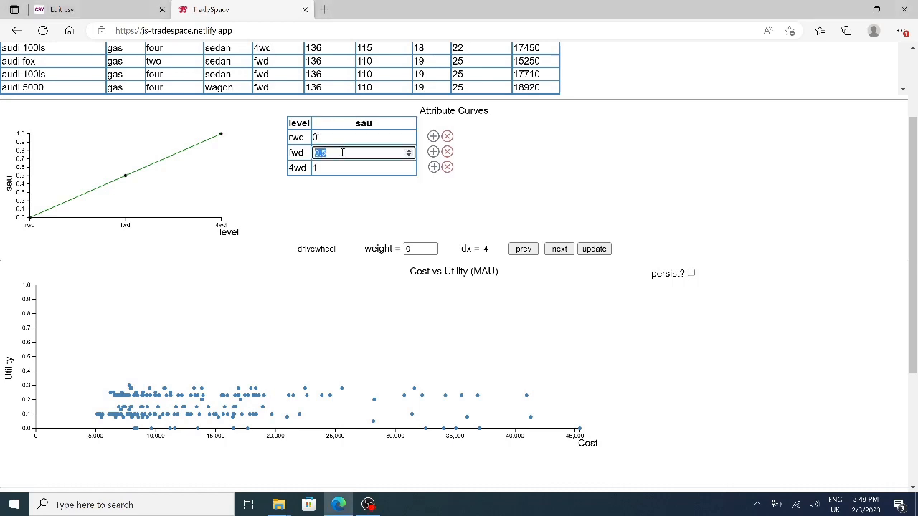
{"action": "type", "text": "1"}
{"action": "key", "text": "Return"}
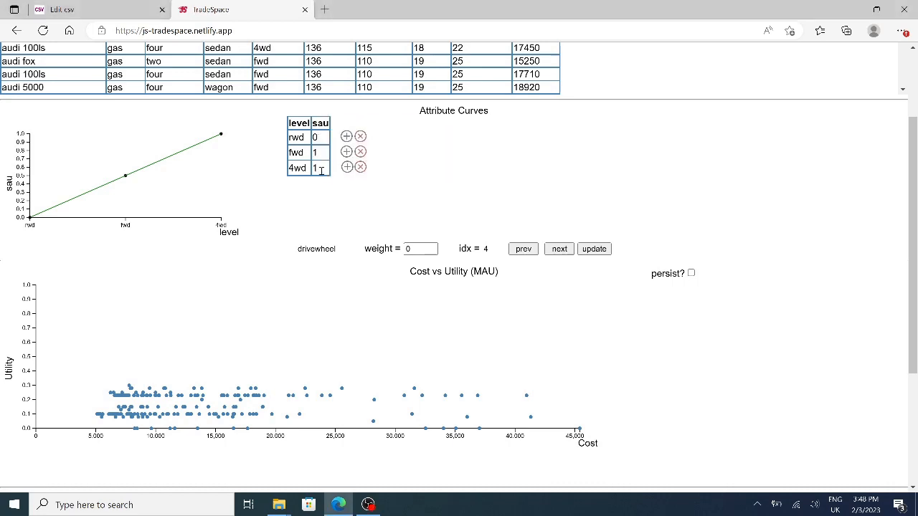
Set the sau of 4wd to 0.3 and update the drivewheel attribute with a weight of 0.1.
{"action": "left_click", "coordinate": [320, 169]}
{"action": "key", "text": "BackSpace"}
{"action": "type", "text": "0.3"}
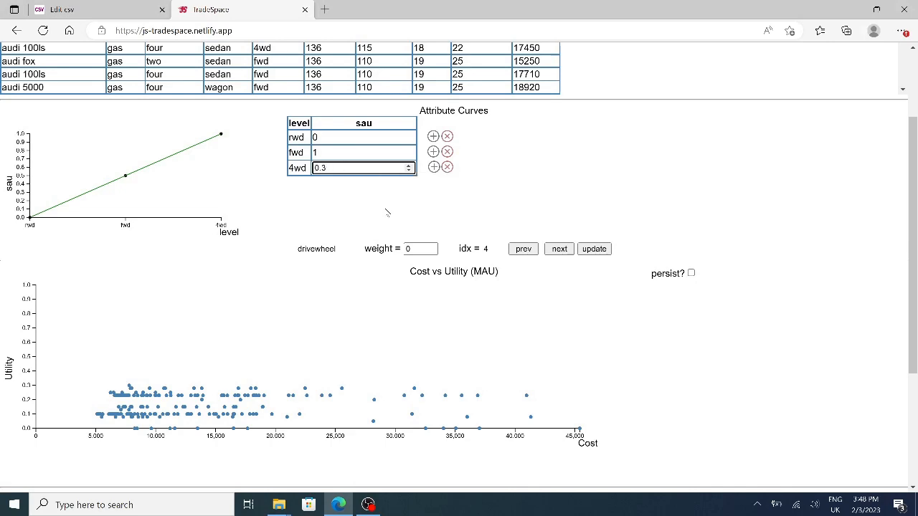
{"action": "key", "text": "Return"}
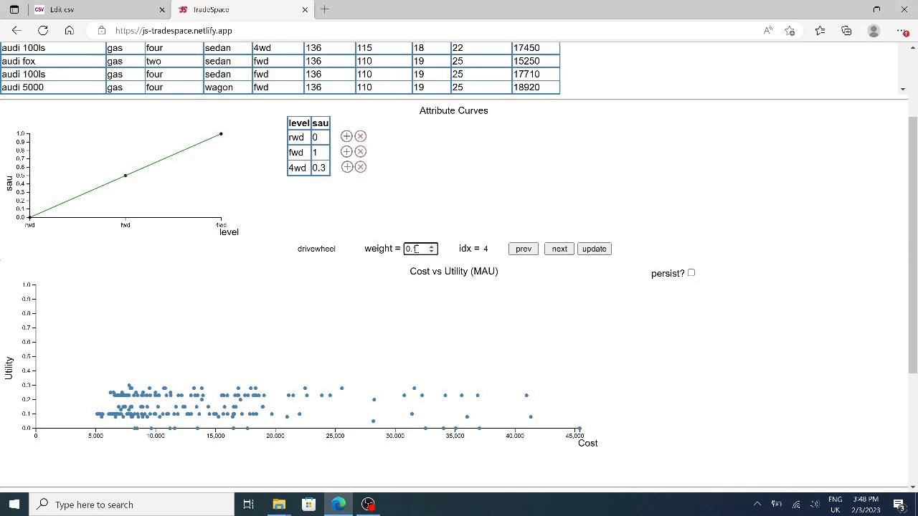
{"action": "left_click", "coordinate": [598, 250]}
In the enginesize curve, add a point between levels 61 and 326 with level 150 and sau 1.
{"action": "left_click", "coordinate": [559, 251]}
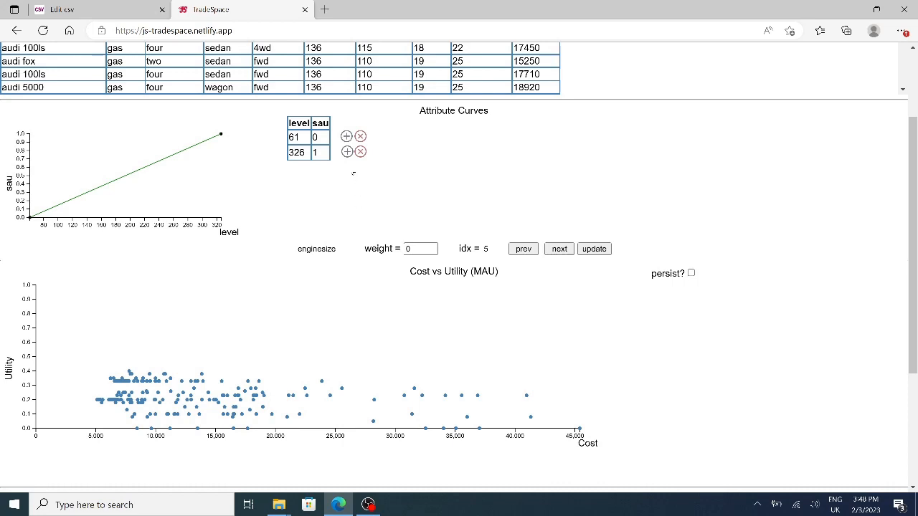
{"action": "left_click", "coordinate": [346, 137]}
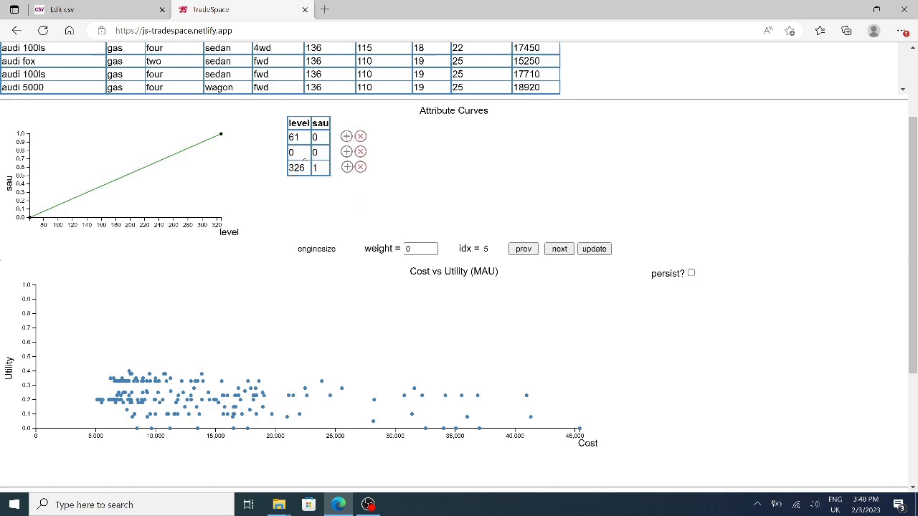
{"action": "left_click", "coordinate": [300, 154]}
{"action": "key", "text": "BackSpace"}
{"action": "type", "text": "150"}
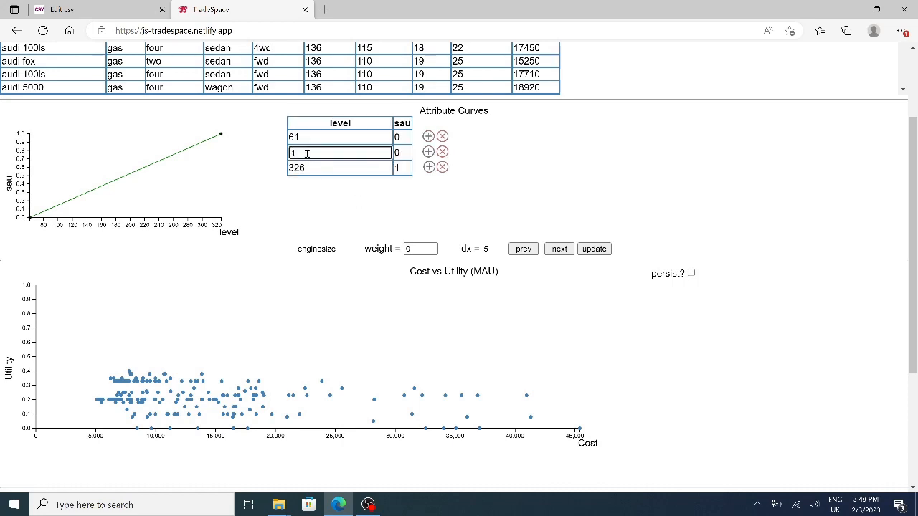
{"action": "left_click", "coordinate": [398, 153]}
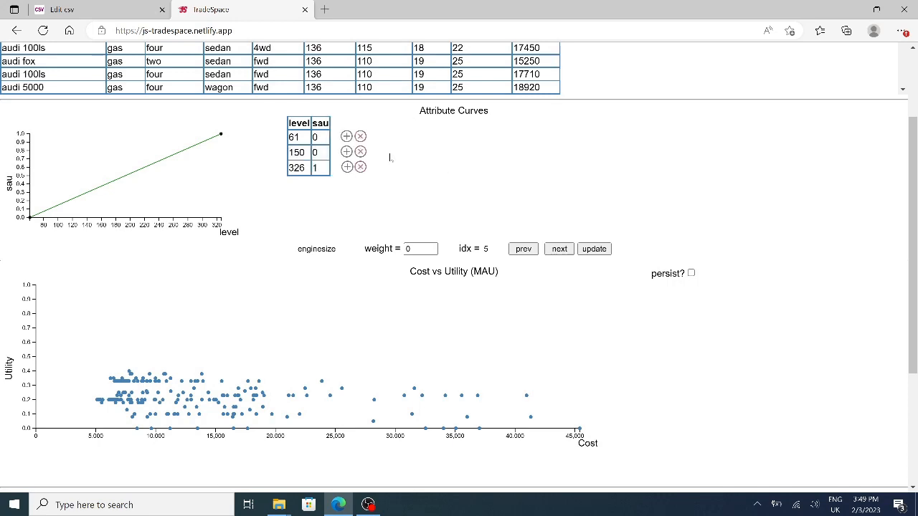
{"action": "left_click", "coordinate": [315, 152]}
{"action": "key", "text": "BackSpace"}
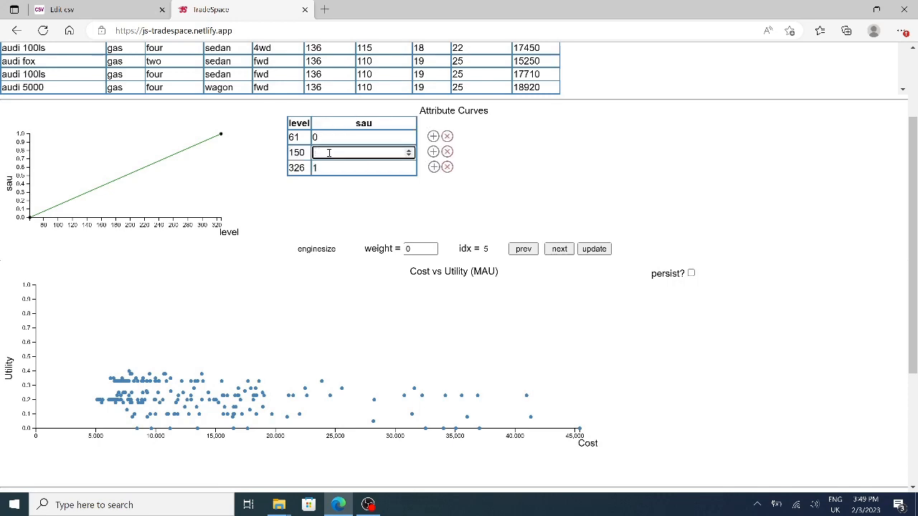
{"action": "type", "text": "1"}
{"action": "left_click", "coordinate": [330, 174]}
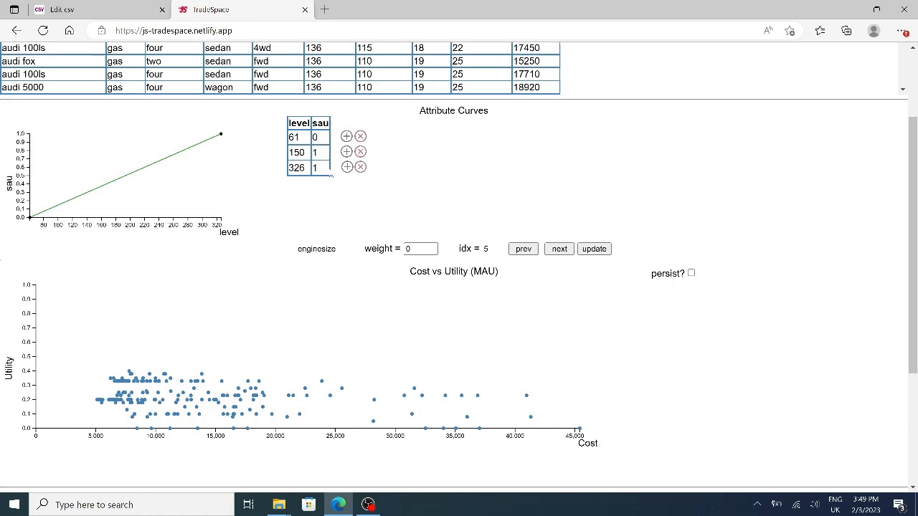
Set the sau of enginesize level 326 to 0.3.
{"action": "left_click", "coordinate": [328, 168]}
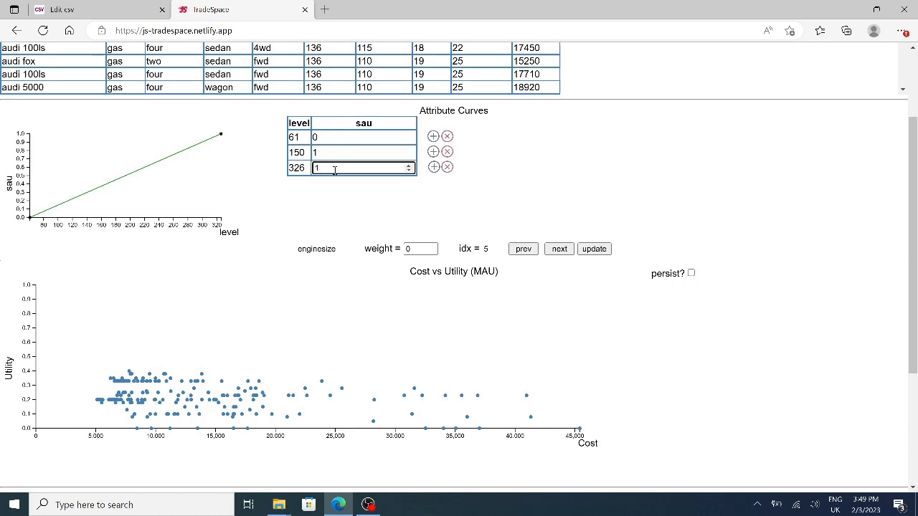
{"action": "key", "text": "BackSpace"}
{"action": "type", "text": "0.3"}
{"action": "left_click", "coordinate": [446, 206]}
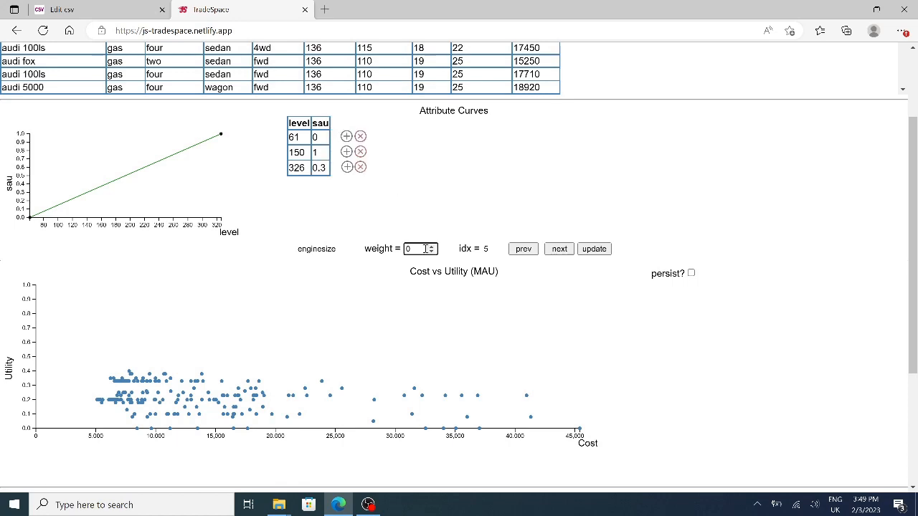
Set the enginesize weight to 0.05 and update its curve and the utility plot.
{"action": "left_click", "coordinate": [426, 249]}
{"action": "type", "text": "0.05"}
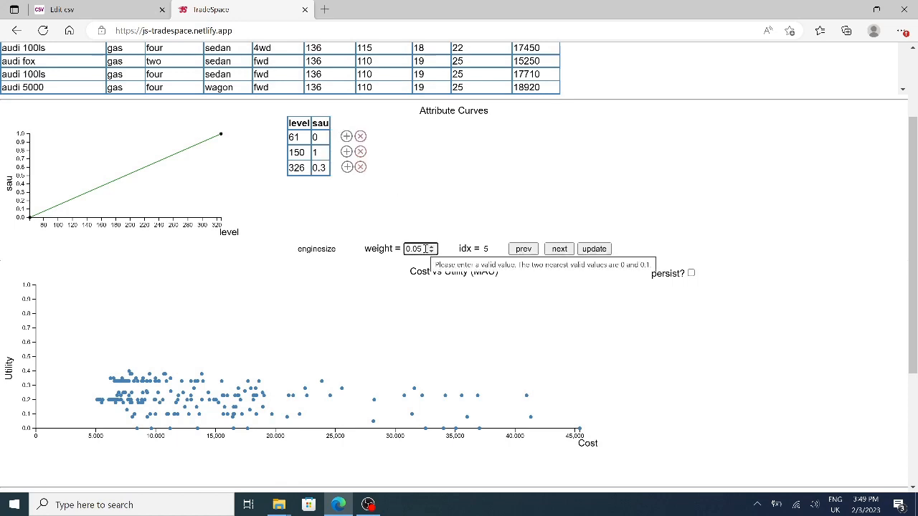
{"action": "left_click", "coordinate": [600, 220]}
{"action": "left_click", "coordinate": [594, 248]}
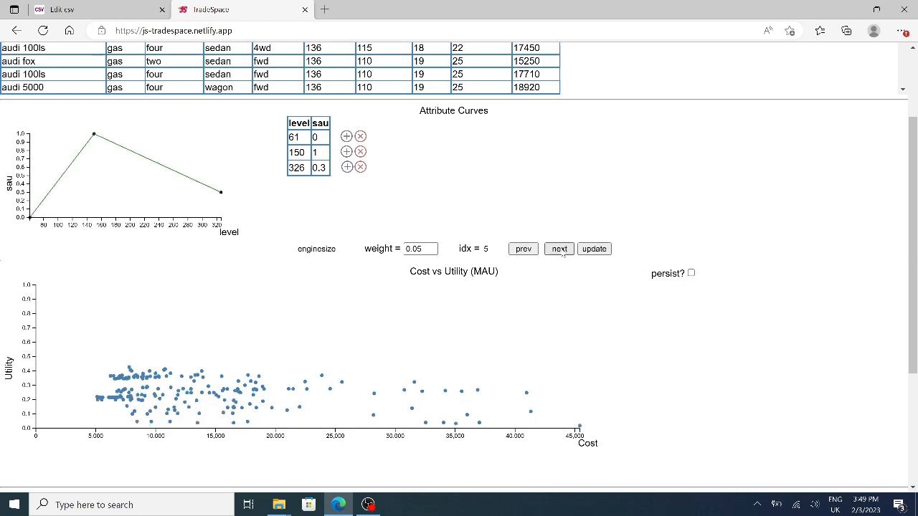
In the horsepower curve, add a point between levels 48 and 288 with level 180 and sau 1.
{"action": "left_click", "coordinate": [559, 249]}
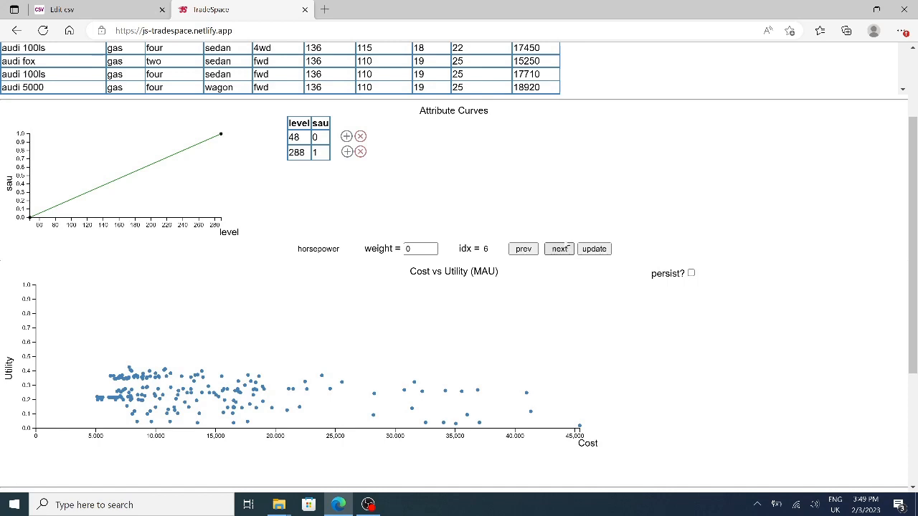
{"action": "left_click", "coordinate": [346, 137]}
{"action": "left_click", "coordinate": [299, 156]}
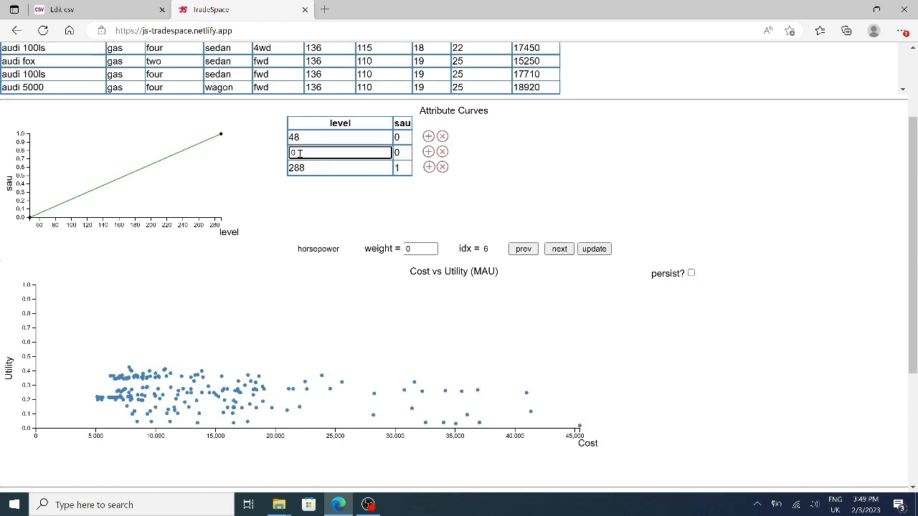
{"action": "key", "text": "BackSpace"}
{"action": "type", "text": "180"}
{"action": "left_click", "coordinate": [396, 152]}
{"action": "left_click", "coordinate": [322, 153]}
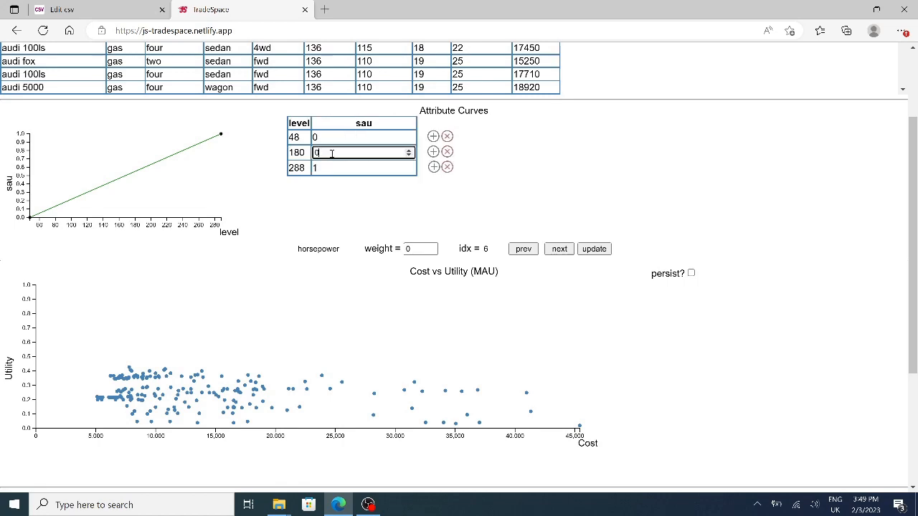
{"action": "key", "text": "BackSpace"}
{"action": "type", "text": "1"}
{"action": "left_click", "coordinate": [398, 234]}
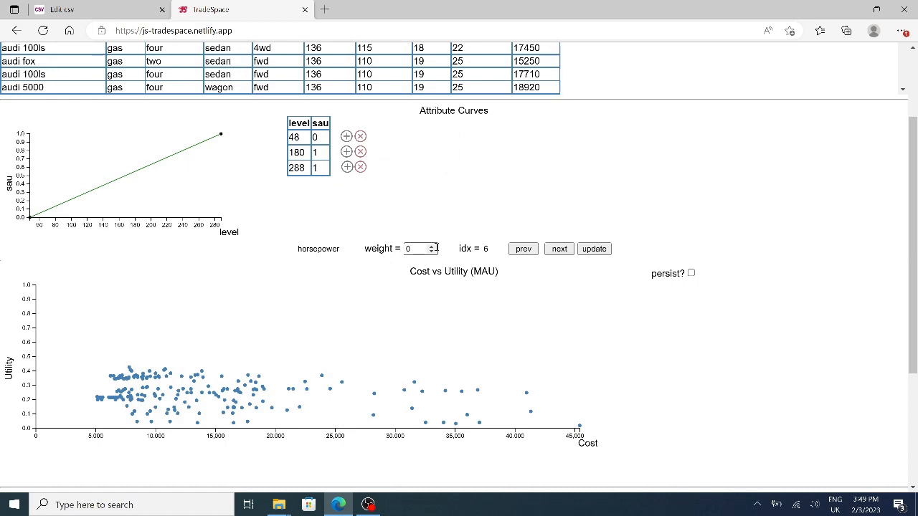
Set the horsepower weight to 0.1 and update its curve and the utility plot.
{"action": "left_click", "coordinate": [416, 249]}
{"action": "type", "text": "0.1"}
{"action": "left_click", "coordinate": [595, 249]}
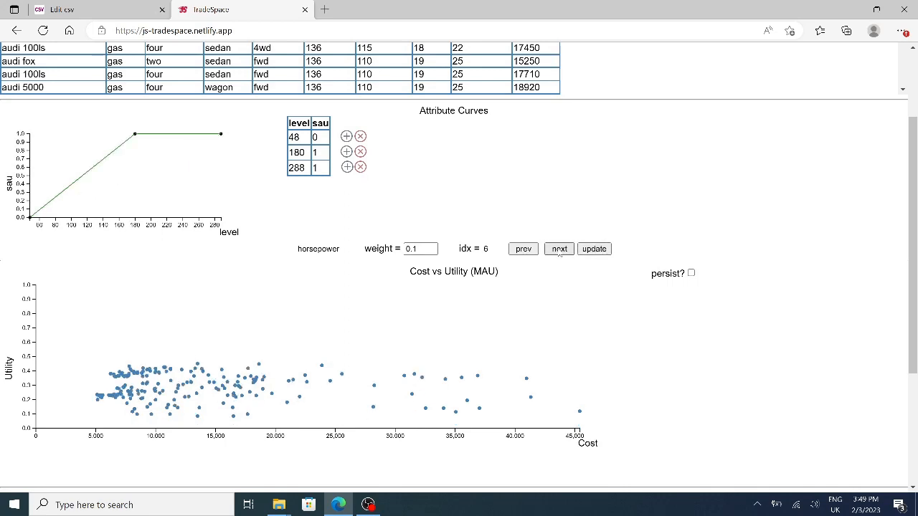
In the citympg curve, set the sau of level 13 to 1 and of level 49 to 0.
{"action": "left_click", "coordinate": [559, 249]}
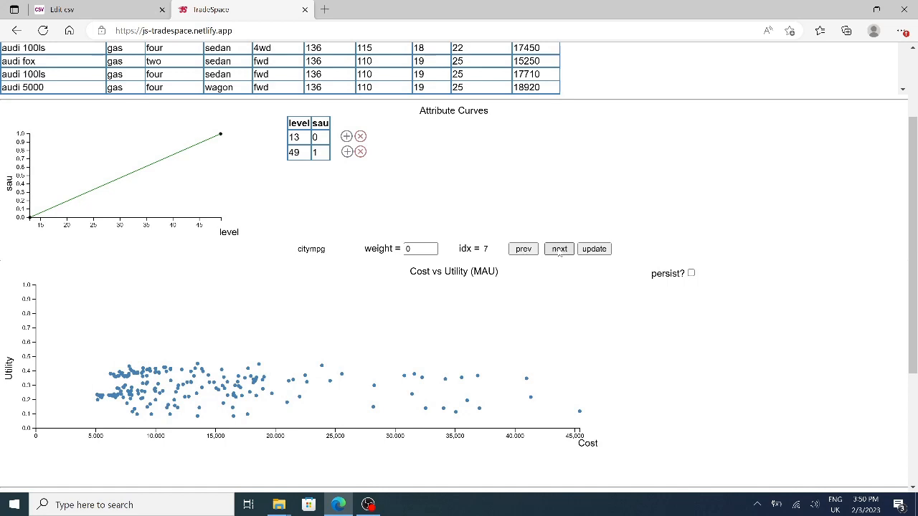
{"action": "left_click", "coordinate": [560, 253]}
{"action": "left_click", "coordinate": [317, 136]}
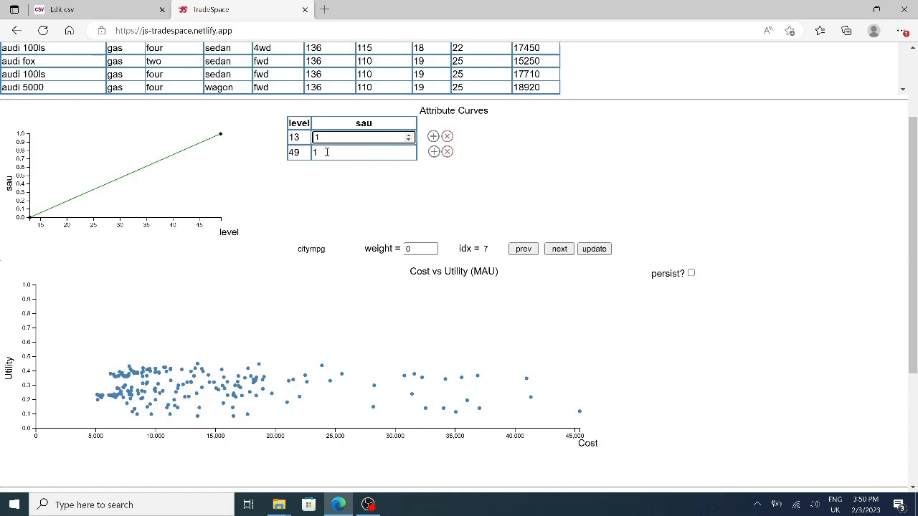
{"action": "left_click", "coordinate": [327, 153]}
{"action": "key", "text": "BackSpace"}
{"action": "type", "text": "0"}
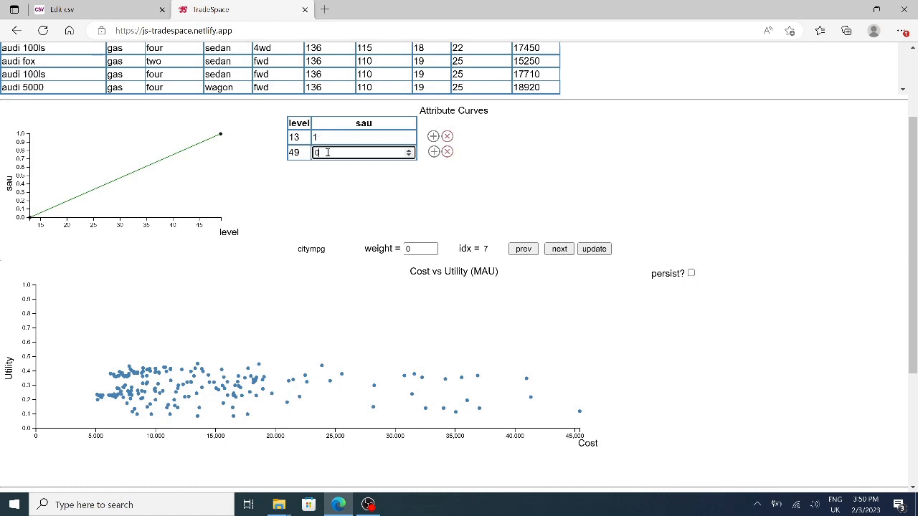
{"action": "left_click", "coordinate": [365, 195]}
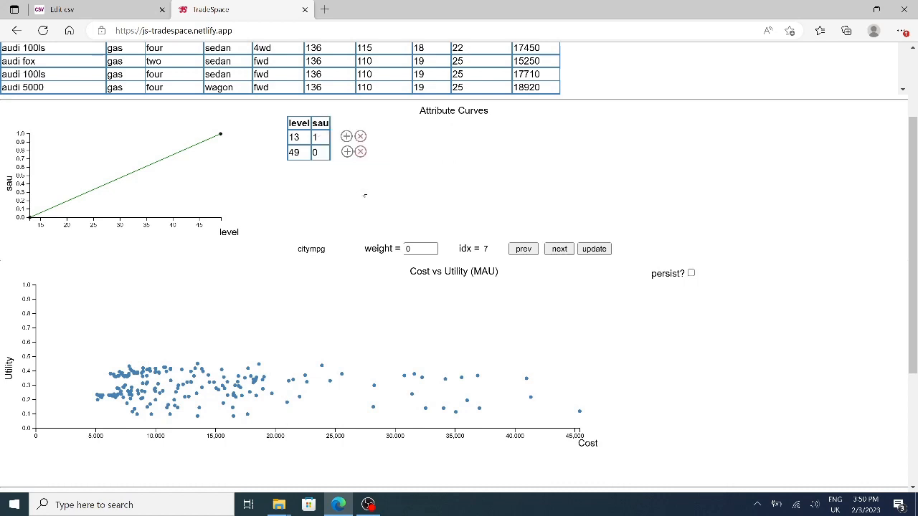
Set the citympg weight to 0.2 and update its curve and the utility plot.
{"action": "left_click", "coordinate": [432, 247]}
{"action": "left_click", "coordinate": [433, 246]}
{"action": "left_click", "coordinate": [602, 251]}
{"action": "left_click", "coordinate": [604, 251]}
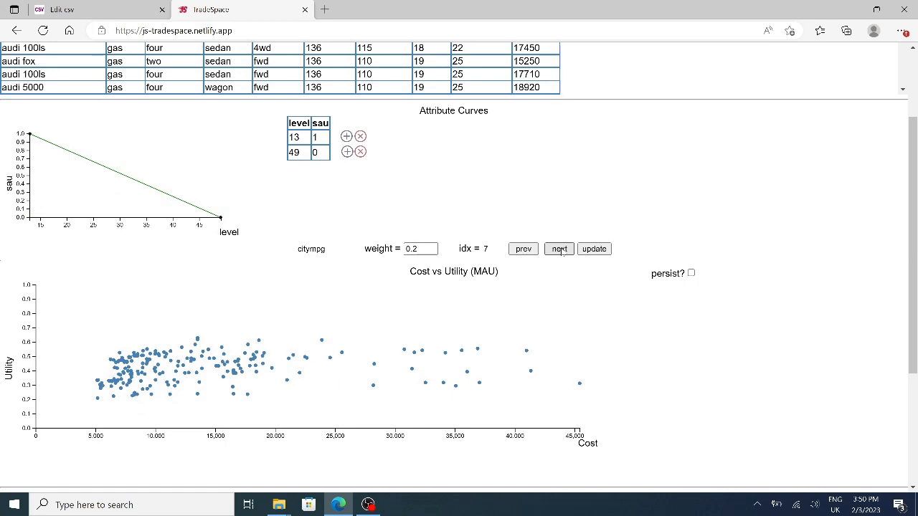
In the highwaympg curve, set the sau of level 16 to 1 and of level 54 to 0.
{"action": "left_click", "coordinate": [560, 249]}
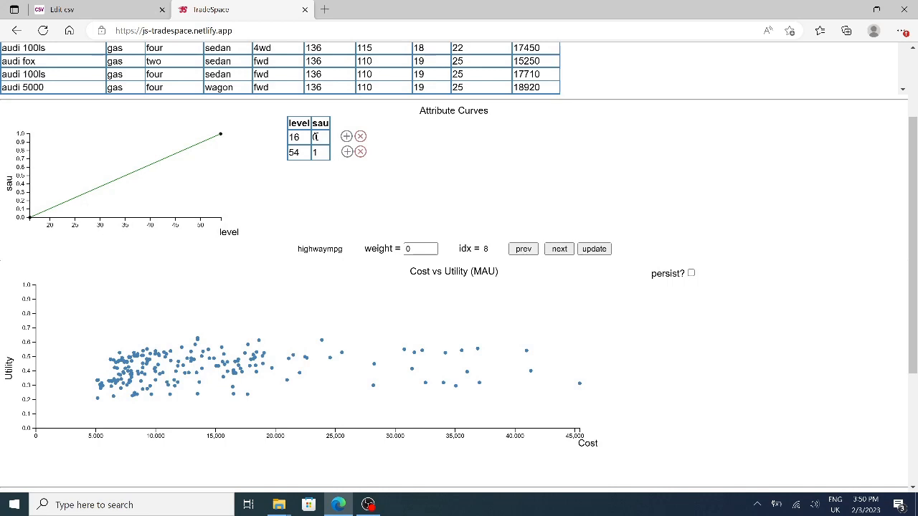
{"action": "left_click", "coordinate": [315, 137]}
{"action": "type", "text": "0"}
{"action": "key", "text": "BackSpace"}
{"action": "type", "text": "1"}
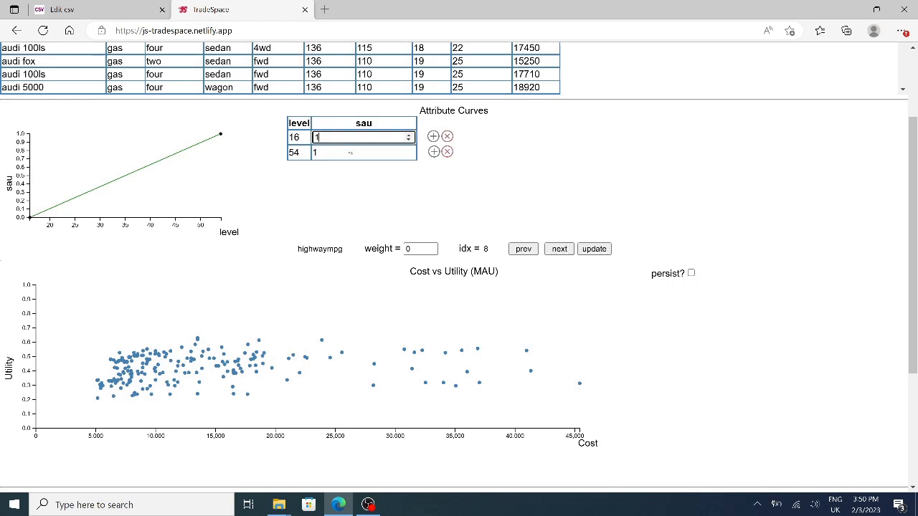
{"action": "key", "text": "Return"}
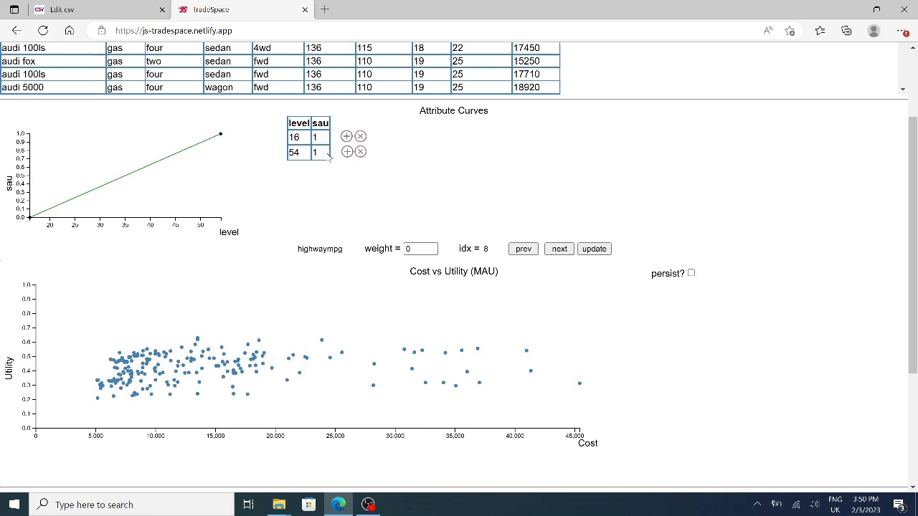
{"action": "left_click", "coordinate": [324, 153]}
{"action": "key", "text": "BackSpace"}
{"action": "type", "text": "0"}
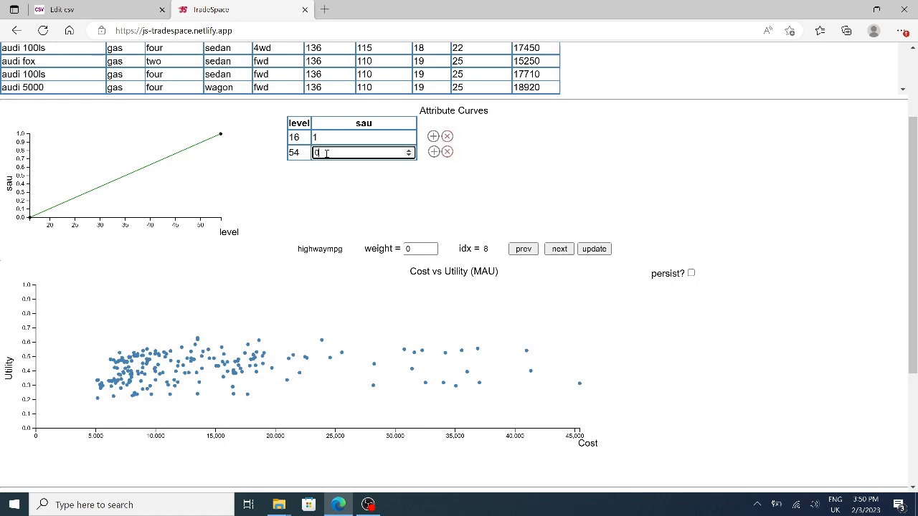
{"action": "left_click", "coordinate": [379, 196]}
Set the highwaympg weight to 0.25 and update its curve and the utility plot.
{"action": "left_click", "coordinate": [420, 249]}
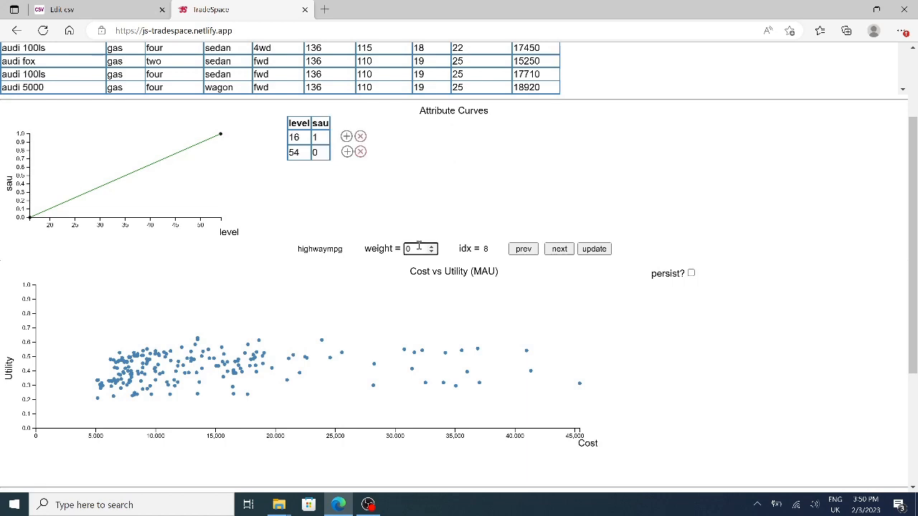
{"action": "type", "text": "0.25"}
{"action": "left_click", "coordinate": [594, 249]}
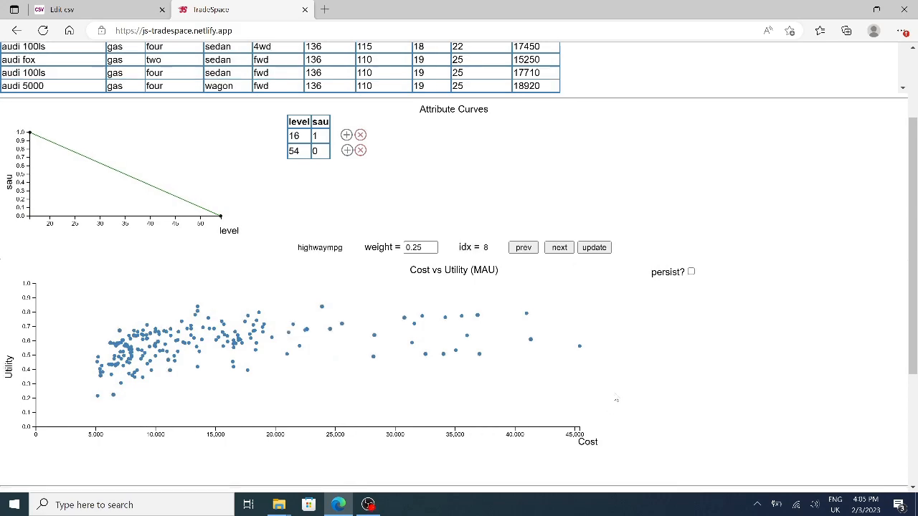
Choose name as the attribute shown in the point labels and inspect several cars in the cost versus utility plot.
{"action": "scroll", "coordinate": [612, 409], "scroll_direction": "down", "scroll_amount": 3}
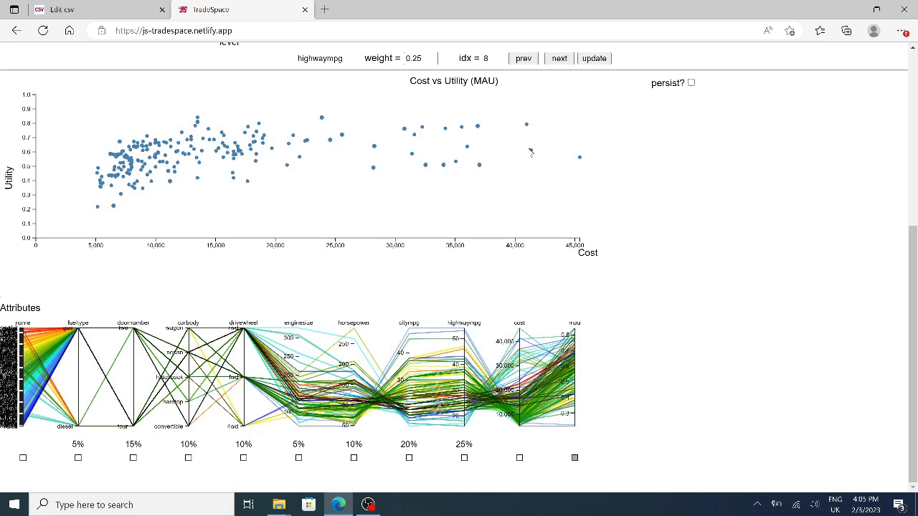
{"action": "mouse_move", "coordinate": [531, 149]}
{"action": "mouse_move", "coordinate": [463, 130]}
{"action": "left_click", "coordinate": [22, 458]}
{"action": "mouse_move", "coordinate": [120, 143]}
{"action": "mouse_move", "coordinate": [246, 182]}
{"action": "mouse_move", "coordinate": [251, 150]}
{"action": "mouse_move", "coordinate": [406, 132]}
Make point labels persist and label the cars along the plot's upper edge, from the expensive end to the cheapest.
{"action": "left_click", "coordinate": [691, 83]}
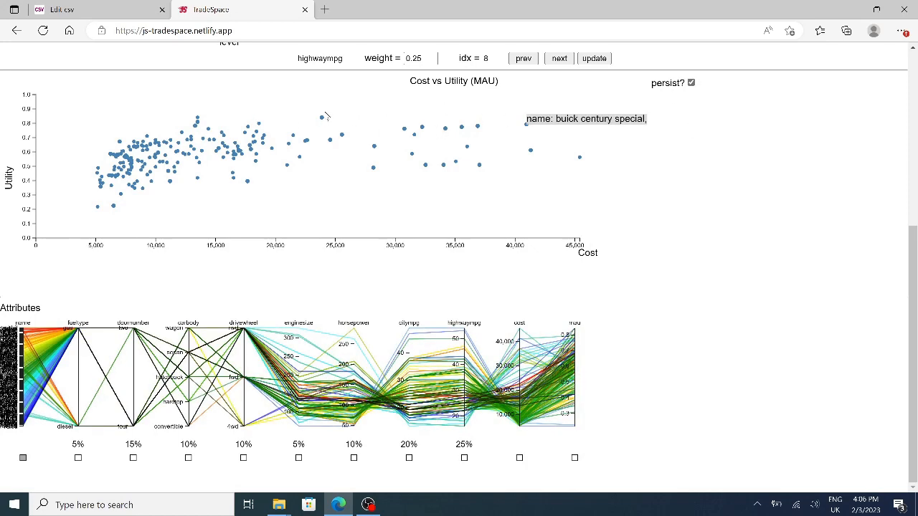
{"action": "mouse_move", "coordinate": [323, 117]}
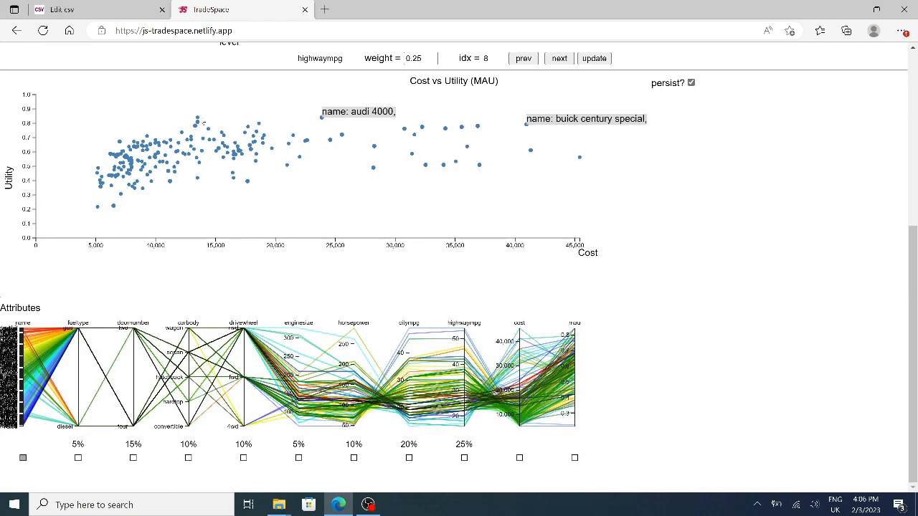
{"action": "mouse_move", "coordinate": [198, 118]}
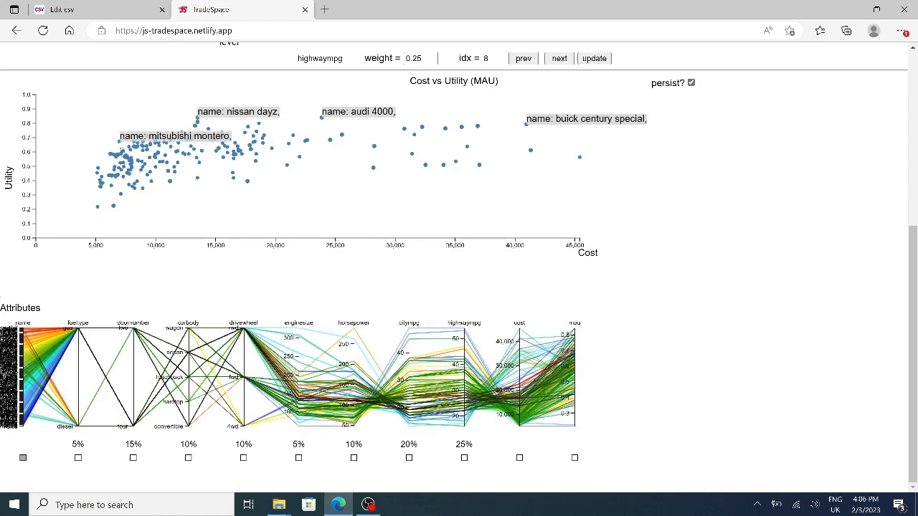
{"action": "mouse_move", "coordinate": [94, 179]}
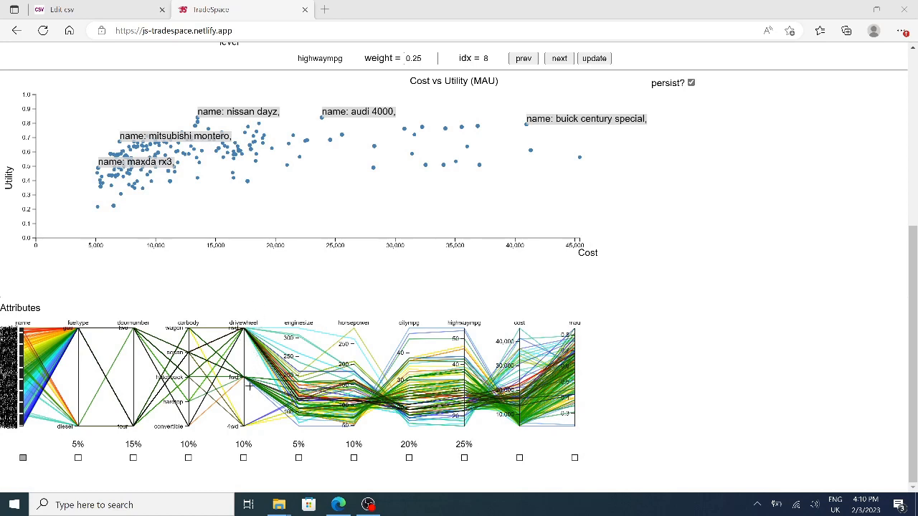
Filter the cars to drivewheel fwd and fueltype gas on the parallel attribute axes, and clear both filters.
{"action": "left_click_drag", "start_coordinate": [243, 388], "coordinate": [243, 371]}
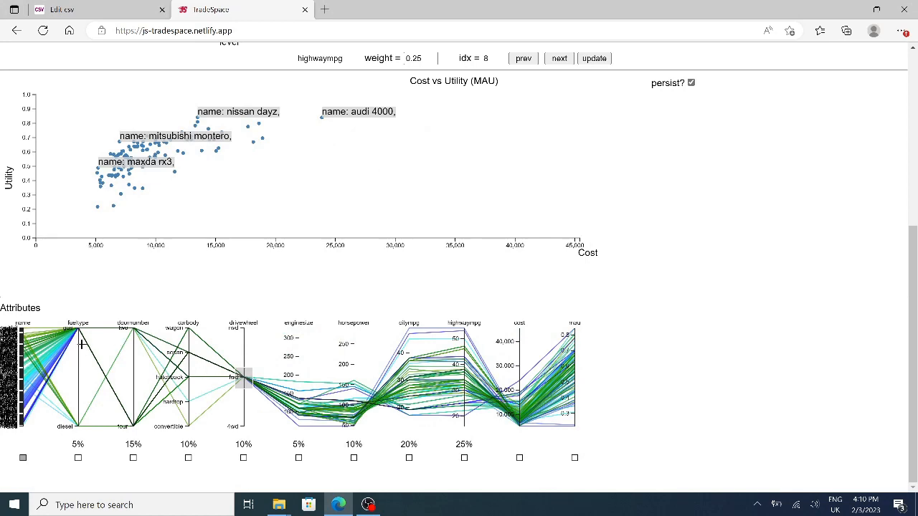
{"action": "left_click_drag", "start_coordinate": [78, 341], "coordinate": [79, 325]}
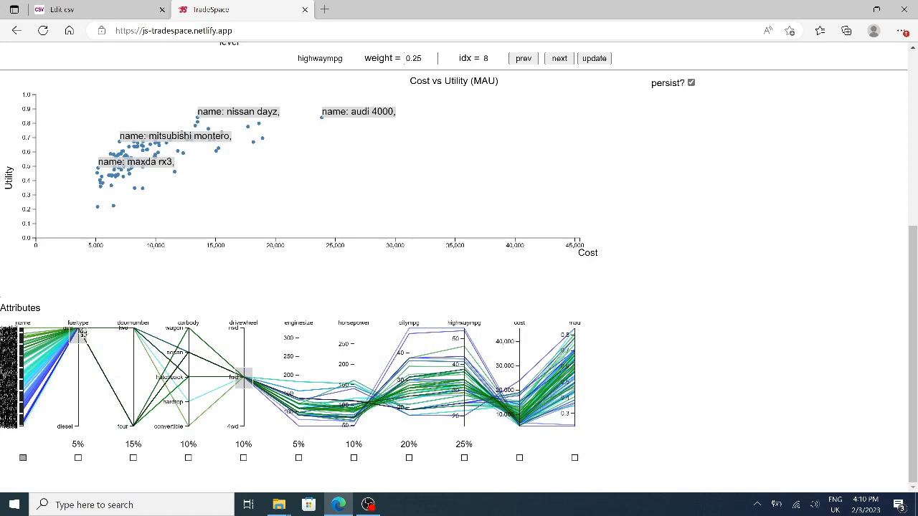
{"action": "left_click", "coordinate": [82, 357]}
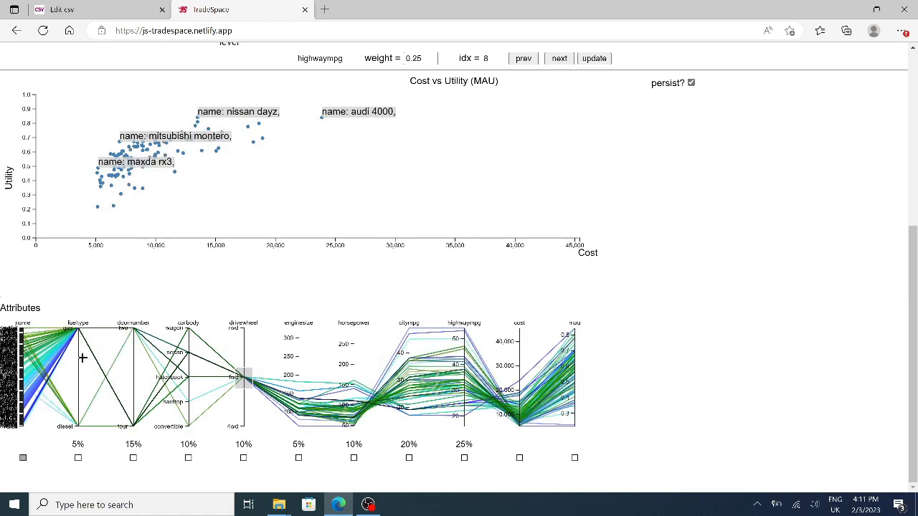
{"action": "left_click", "coordinate": [242, 353]}
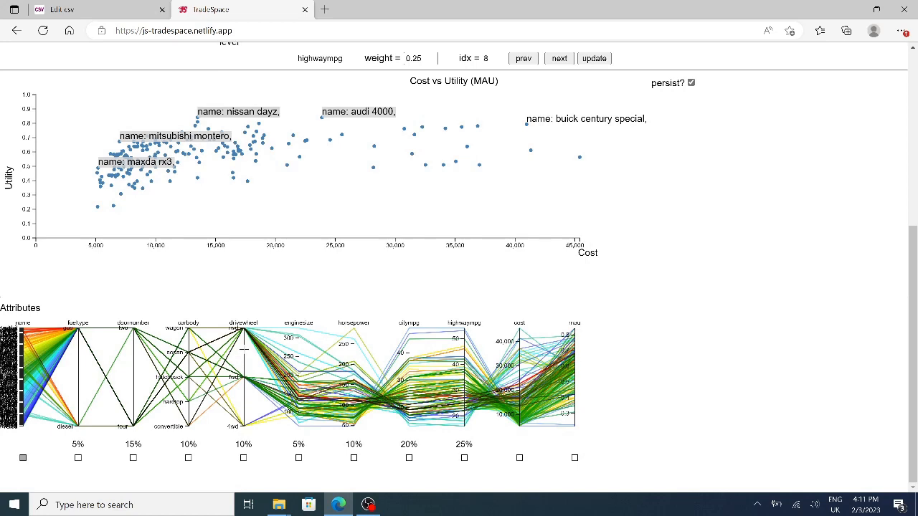
Filter the carbody axis to wagon and hatchback cars, and clear the carbody filter.
{"action": "left_click_drag", "start_coordinate": [192, 337], "coordinate": [189, 330]}
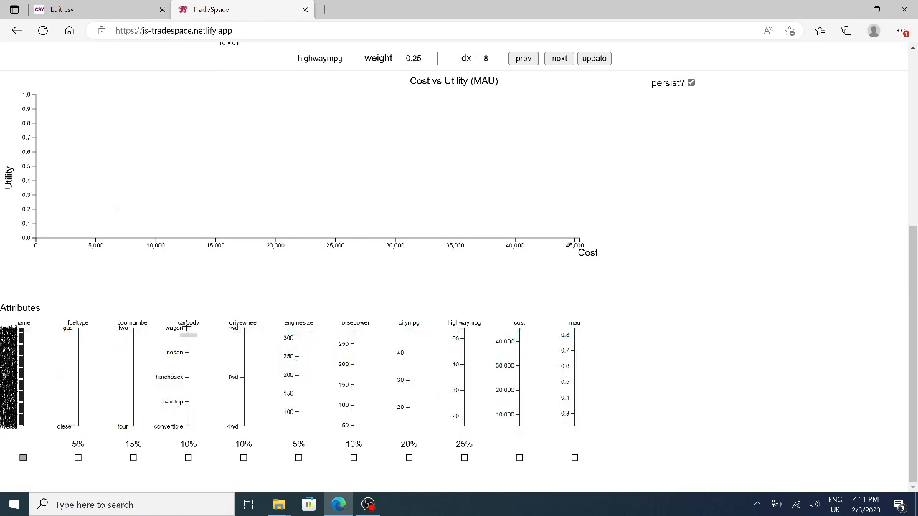
{"action": "left_click_drag", "start_coordinate": [188, 383], "coordinate": [188, 372]}
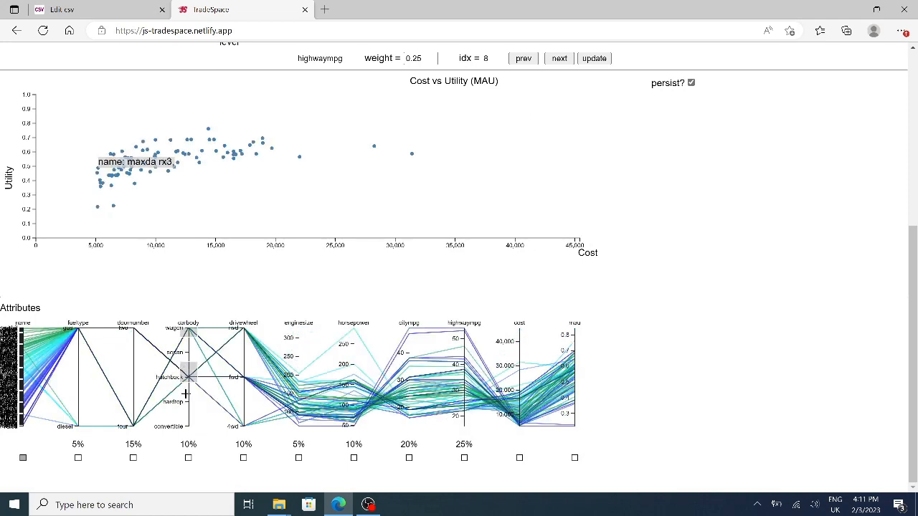
{"action": "left_click", "coordinate": [185, 393]}
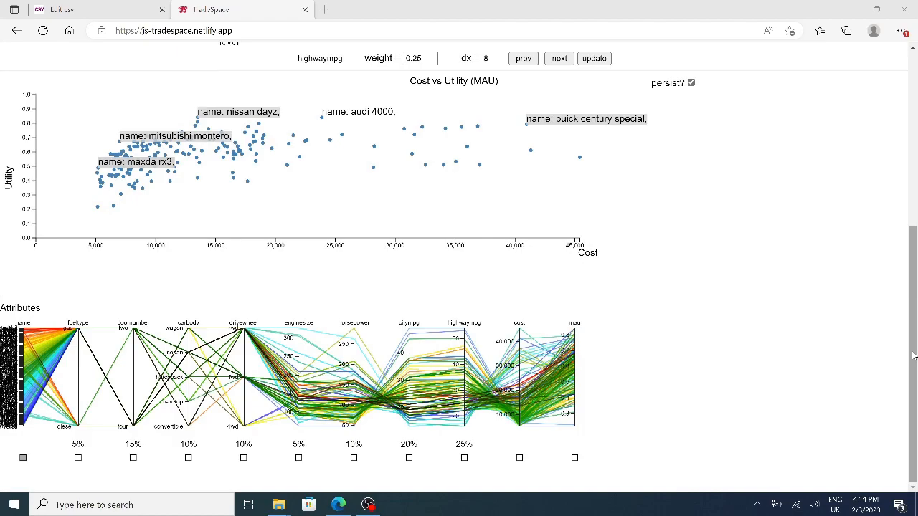
Return to the drivewheel attribute curve and set the sau of 4wd to 1.
{"action": "left_click_drag", "start_coordinate": [913, 354], "coordinate": [915, 244]}
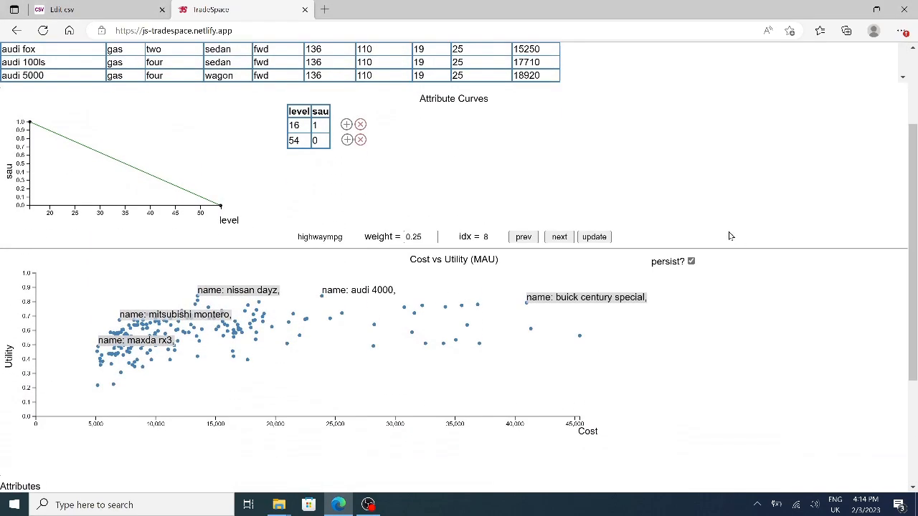
{"action": "left_click", "coordinate": [523, 237]}
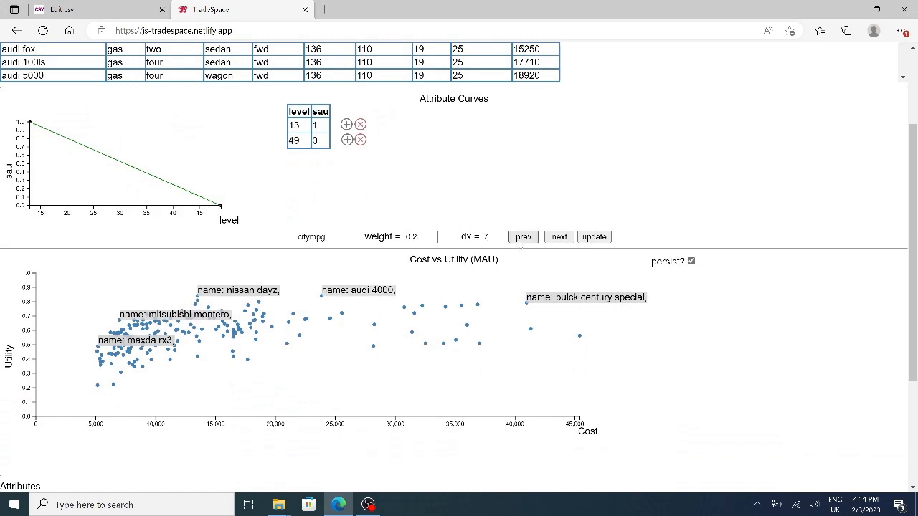
{"action": "left_click", "coordinate": [523, 237]}
{"action": "left_click", "coordinate": [522, 237]}
{"action": "left_click", "coordinate": [519, 242]}
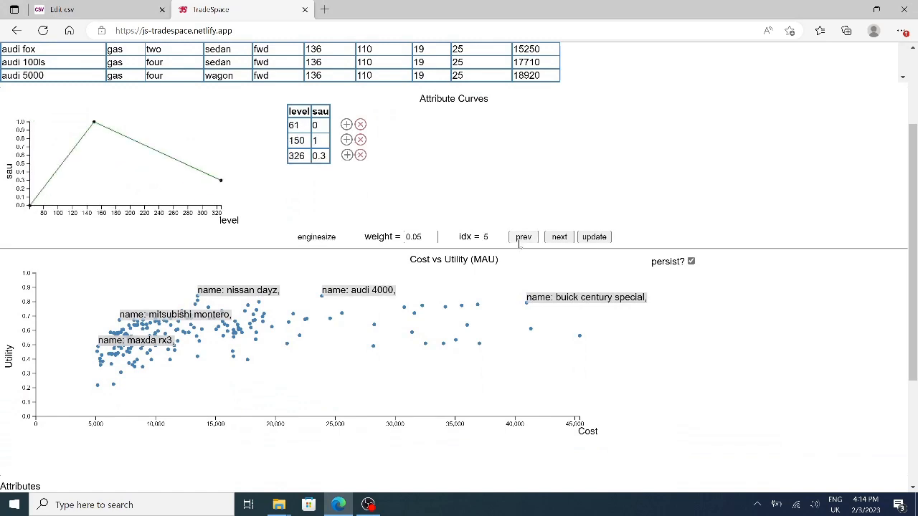
{"action": "double_click", "coordinate": [319, 155]}
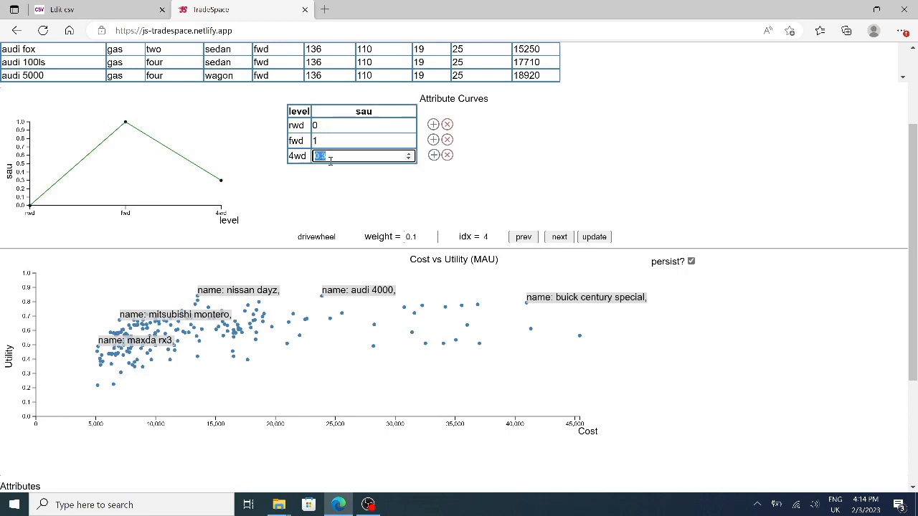
{"action": "type", "text": "1"}
{"action": "key", "text": "Return"}
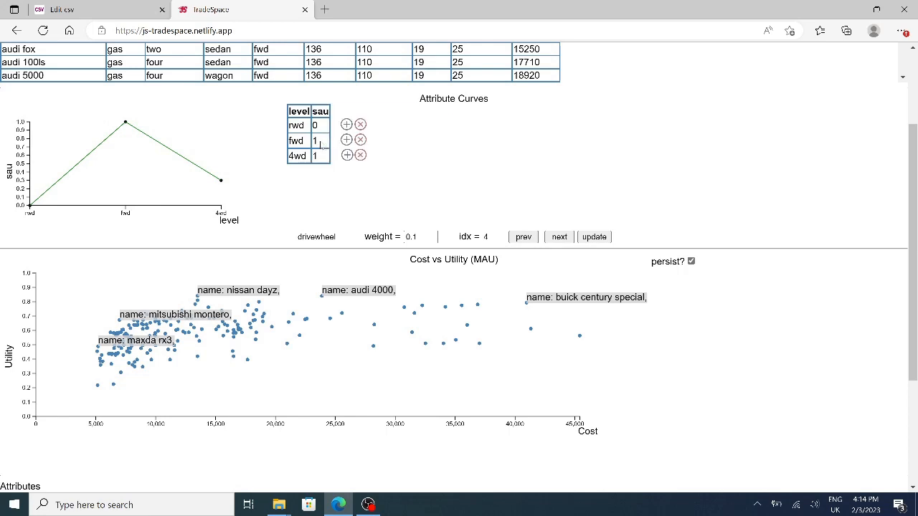
Set the sau of fwd to 0.2 in the drivewheel curve.
{"action": "double_click", "coordinate": [319, 141]}
{"action": "key", "text": "BackSpace"}
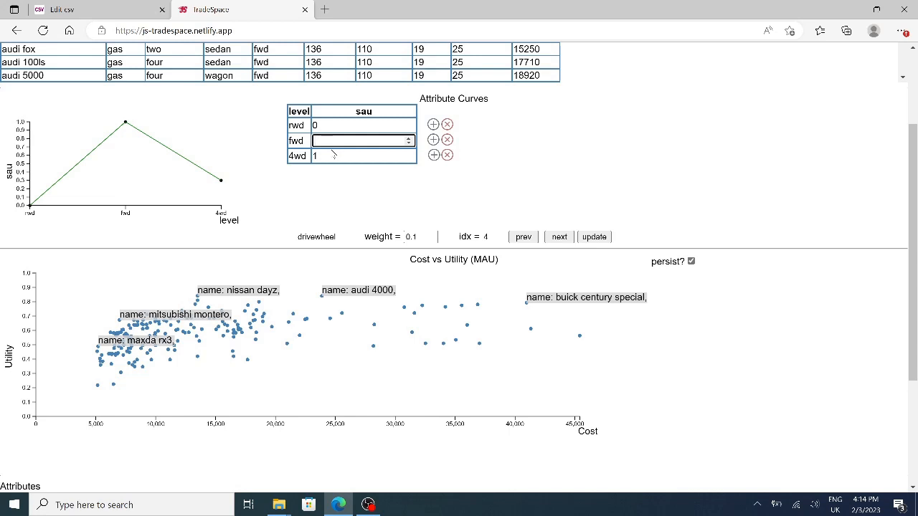
{"action": "type", "text": "0.2"}
{"action": "key", "text": "Return"}
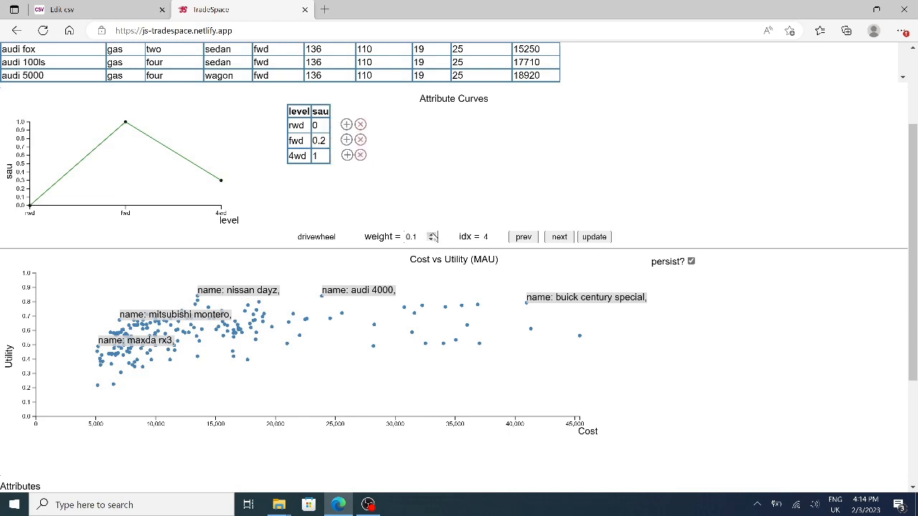
Set the drivewheel weight to 0.3 and update the cost versus utility plot and attribute axes.
{"action": "left_click", "coordinate": [433, 235]}
{"action": "left_click", "coordinate": [433, 234]}
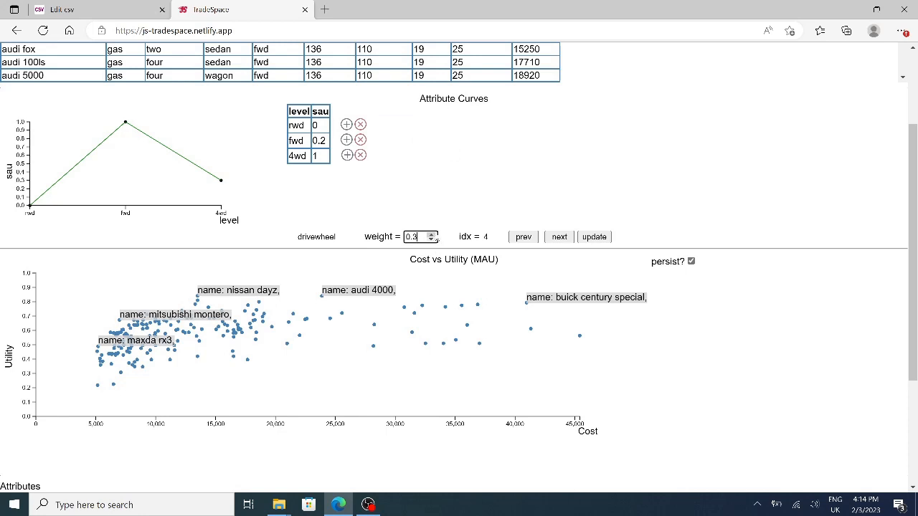
{"action": "left_click", "coordinate": [596, 238]}
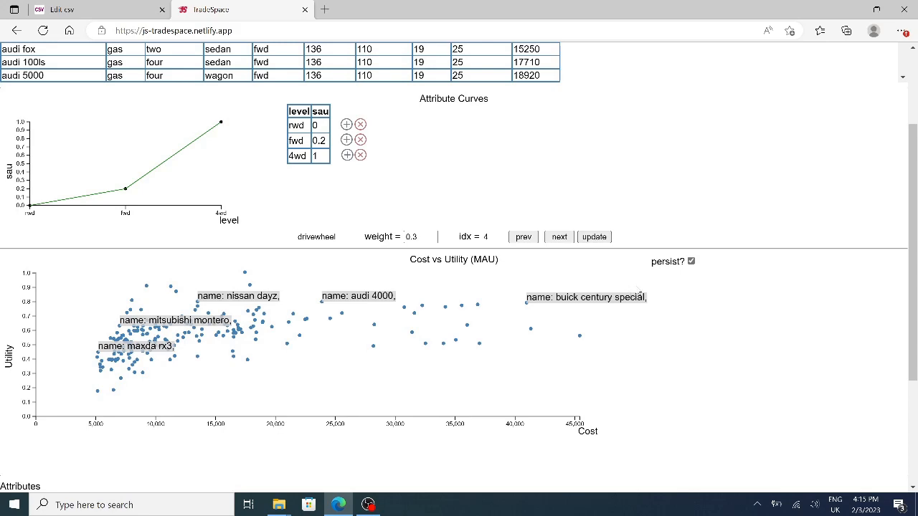
{"action": "scroll", "coordinate": [639, 294], "scroll_direction": "down", "scroll_amount": 3}
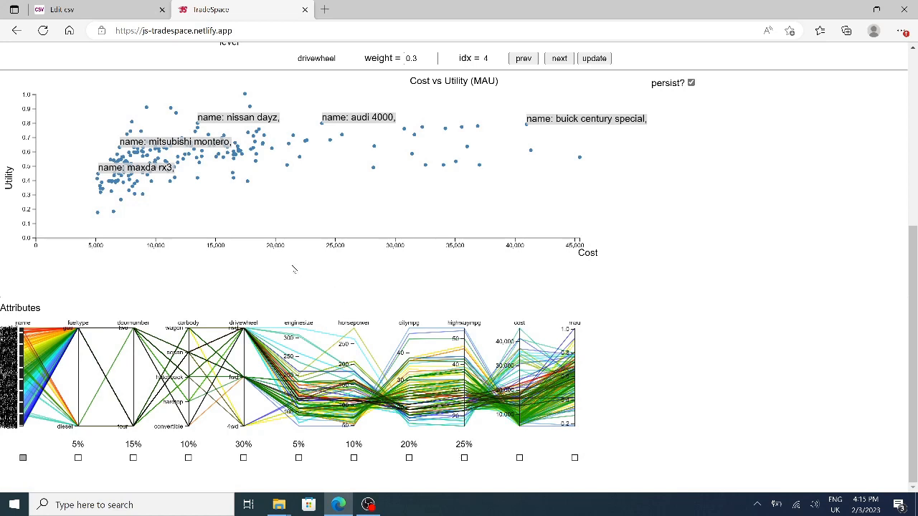
Save the car tradespace with its attribute curves and weights as a CSV file.
{"action": "scroll", "coordinate": [182, 256], "scroll_direction": "up", "scroll_amount": 4}
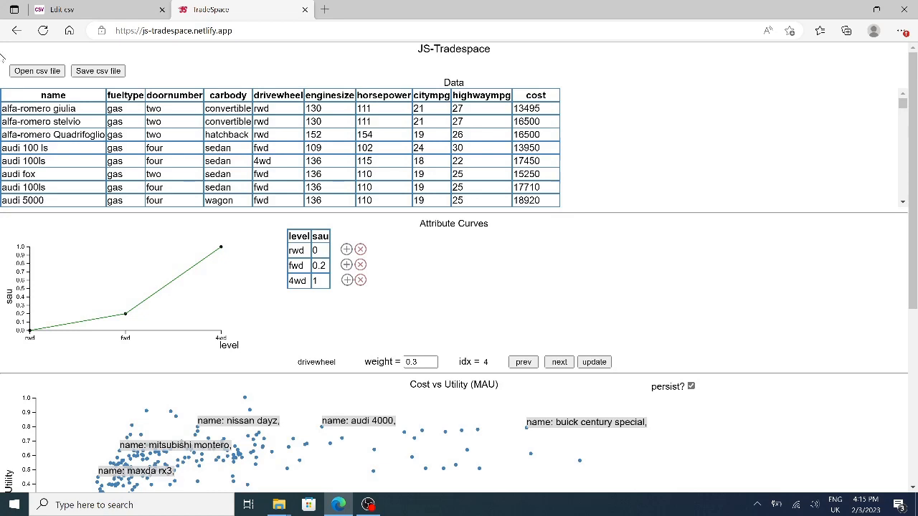
{"action": "left_click", "coordinate": [122, 76]}
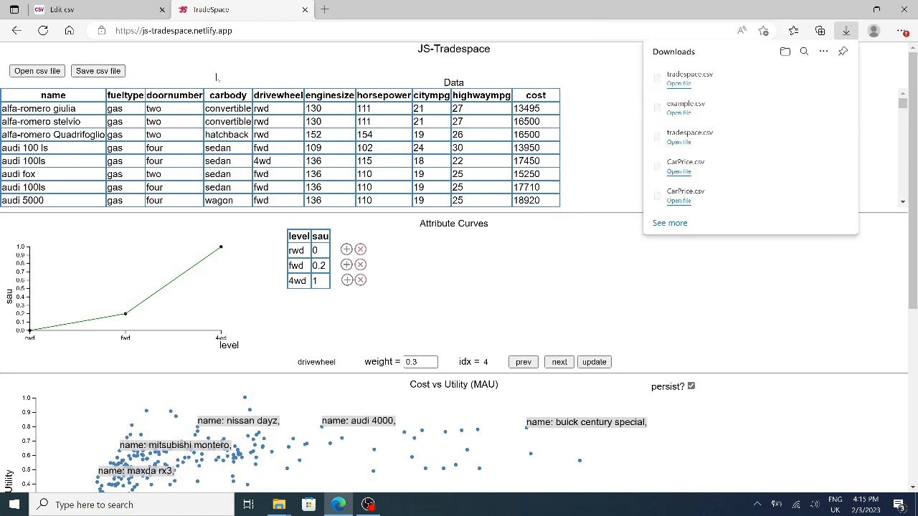
{"action": "left_click", "coordinate": [585, 72]}
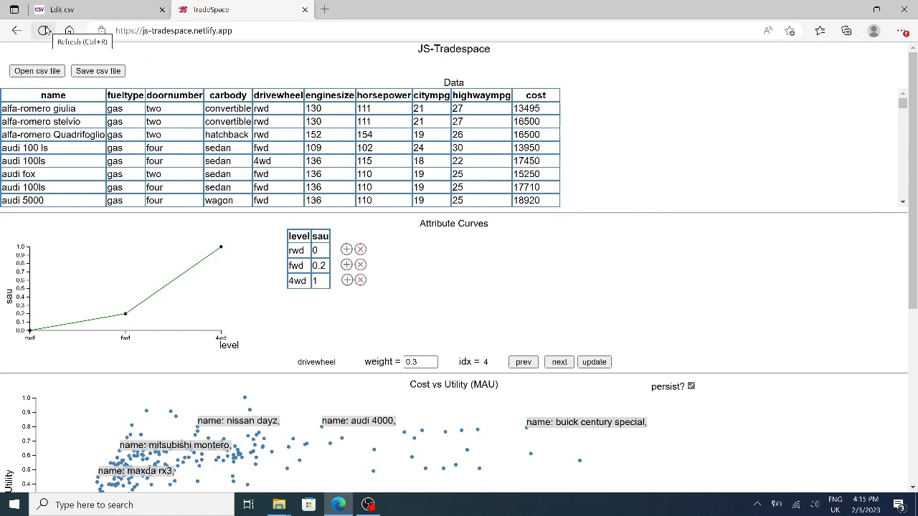
Refresh the page and open the saved tradespace.csv from Downloads, reviewing its cost versus utility plot and attribute axes.
{"action": "left_click", "coordinate": [43, 30]}
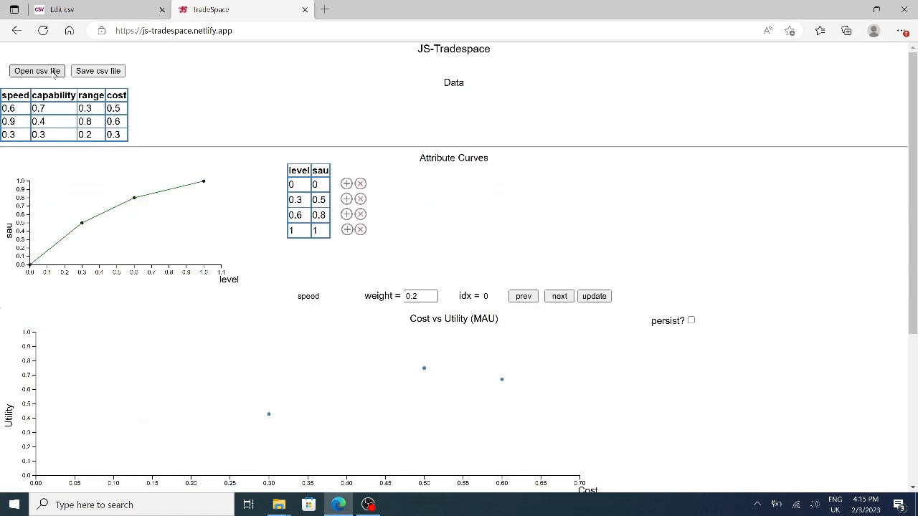
{"action": "left_click", "coordinate": [54, 74]}
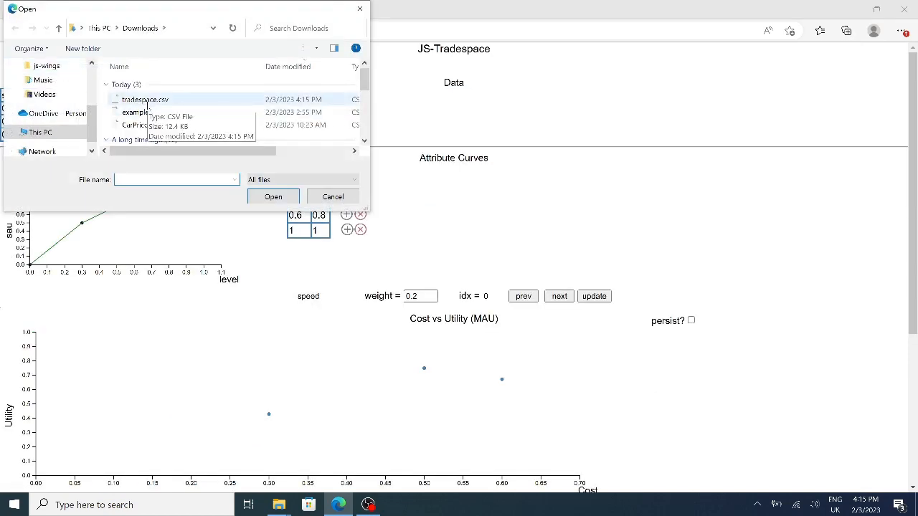
{"action": "double_click", "coordinate": [148, 104]}
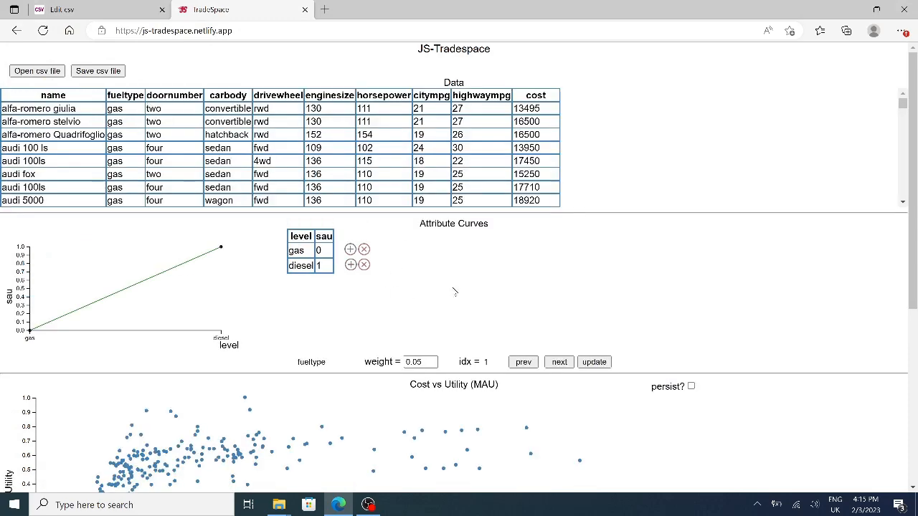
{"action": "scroll", "coordinate": [453, 291], "scroll_direction": "down", "scroll_amount": 2}
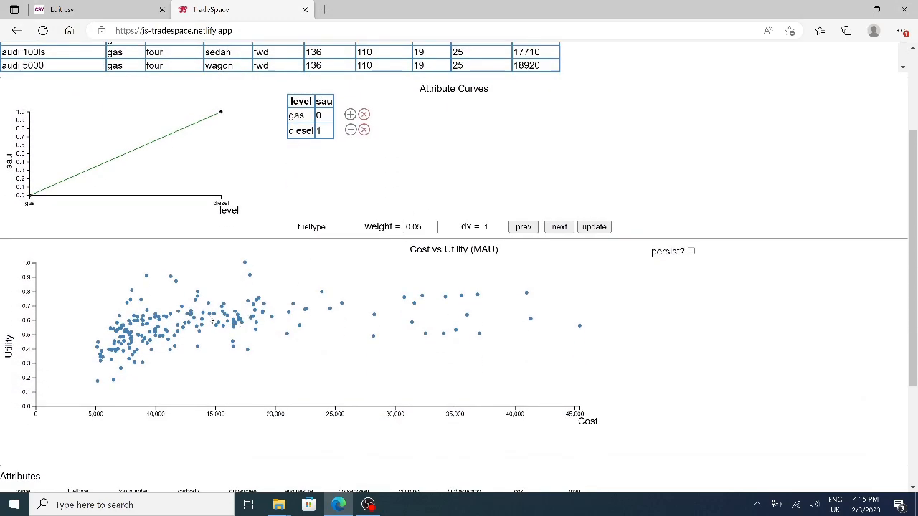
{"action": "scroll", "coordinate": [379, 313], "scroll_direction": "down", "scroll_amount": 3}
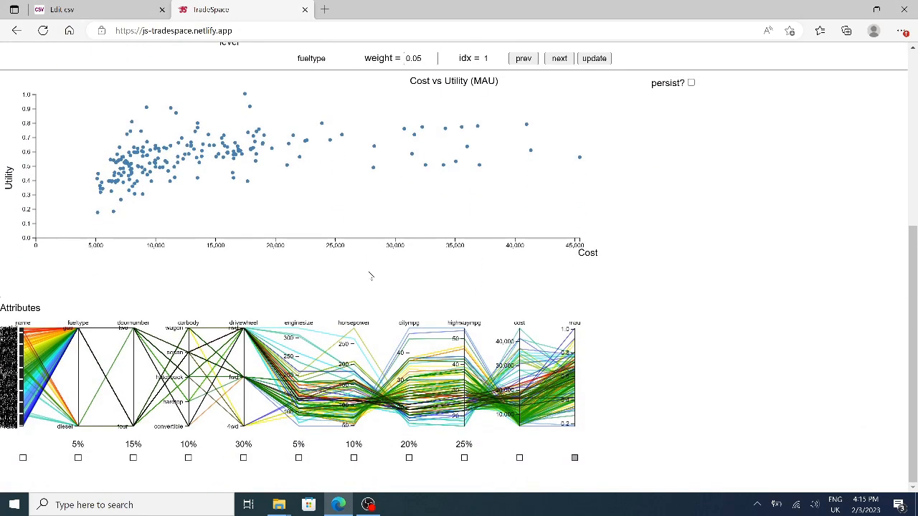
{"action": "scroll", "coordinate": [371, 273], "scroll_direction": "up", "scroll_amount": 2}
{"action": "scroll", "coordinate": [375, 294], "scroll_direction": "up", "scroll_amount": 1}
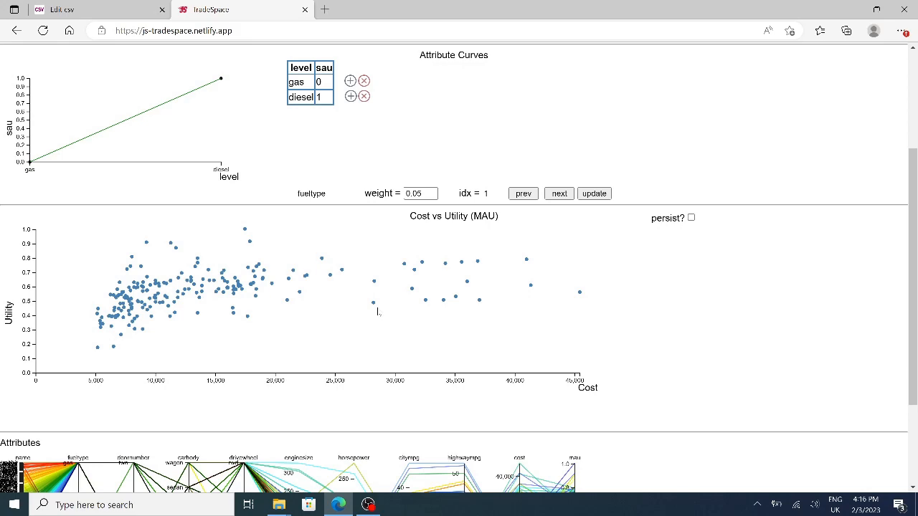
{"action": "scroll", "coordinate": [378, 312], "scroll_direction": "down", "scroll_amount": 3}
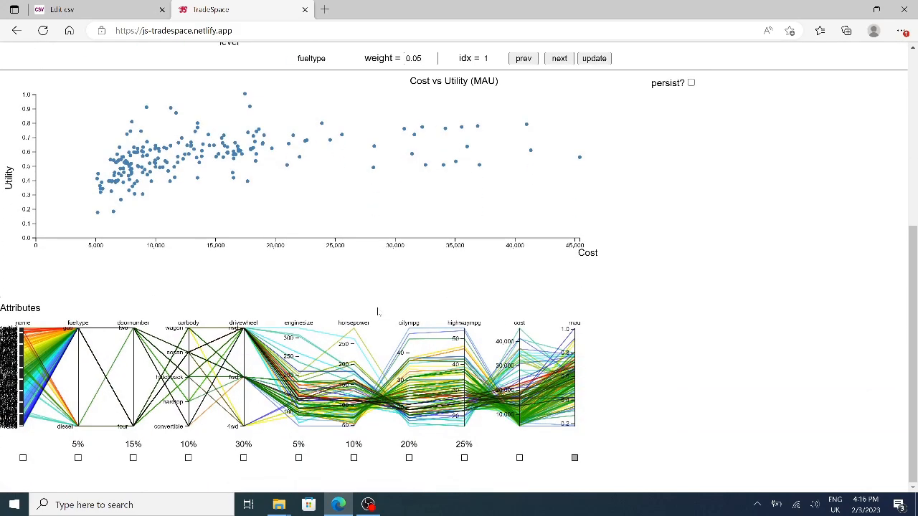